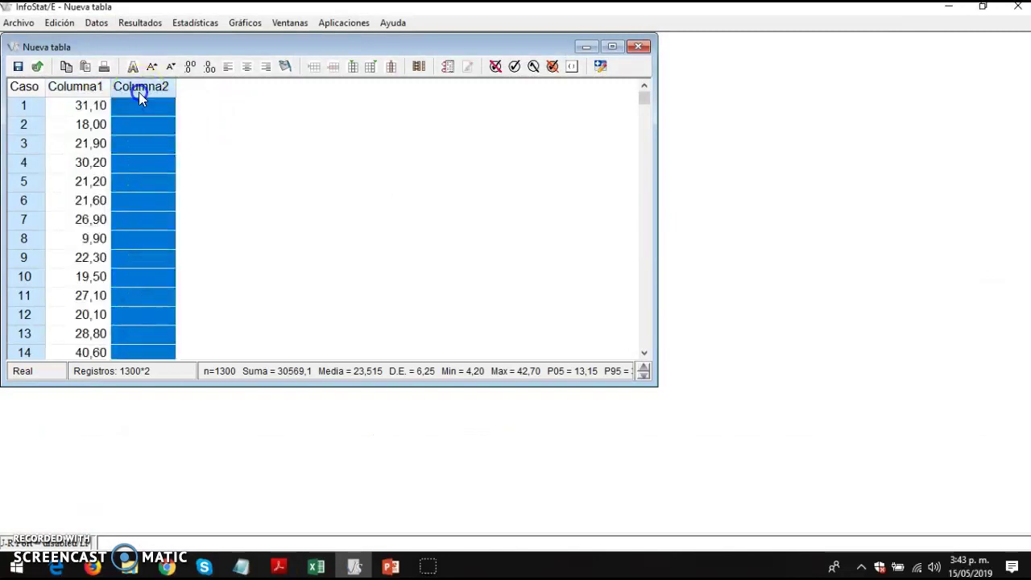
- Delete the empty Columna2 and rename Columna1 as Hilado
right_click(144, 94)
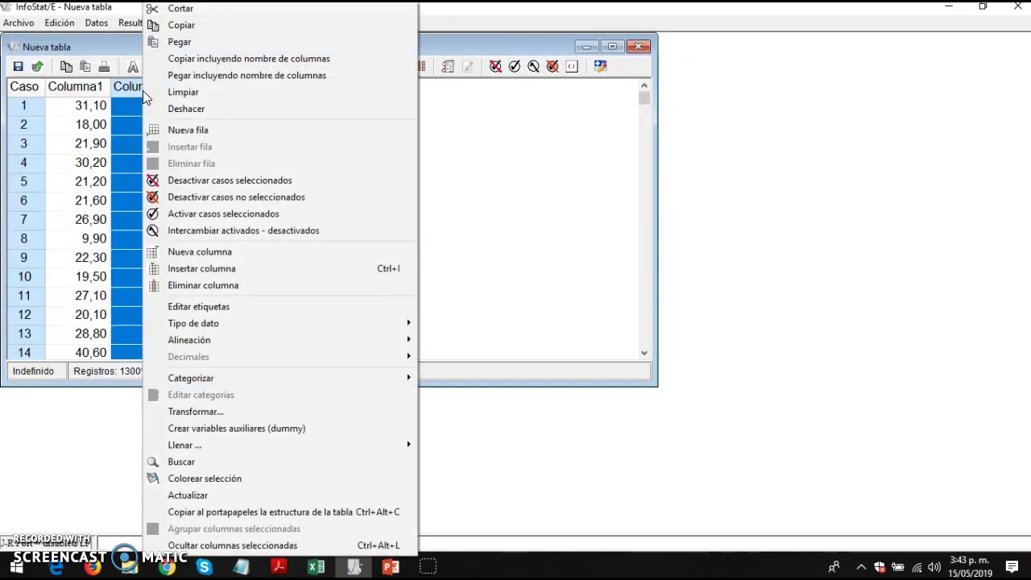
left_click(190, 293)
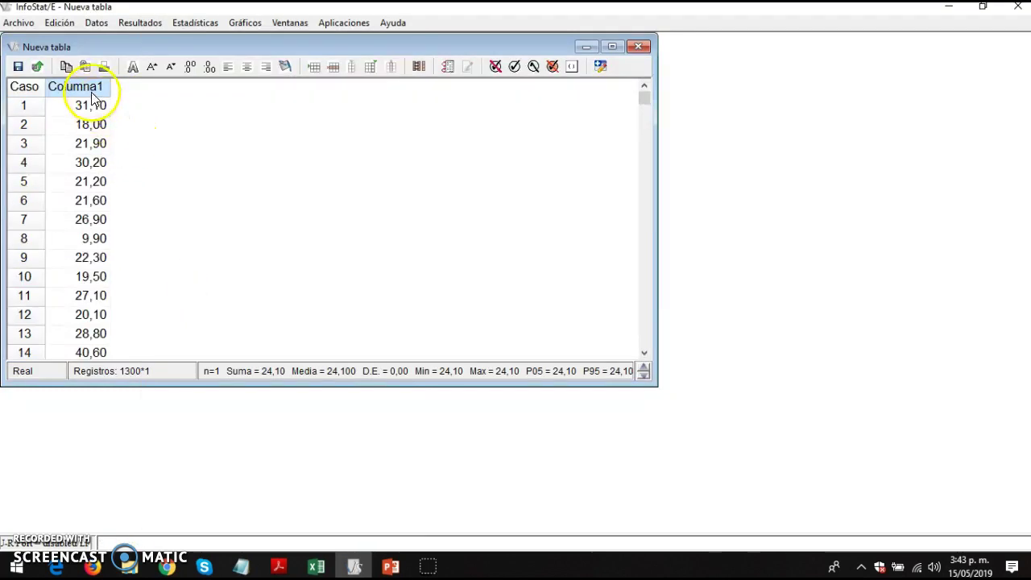
double_click(91, 92)
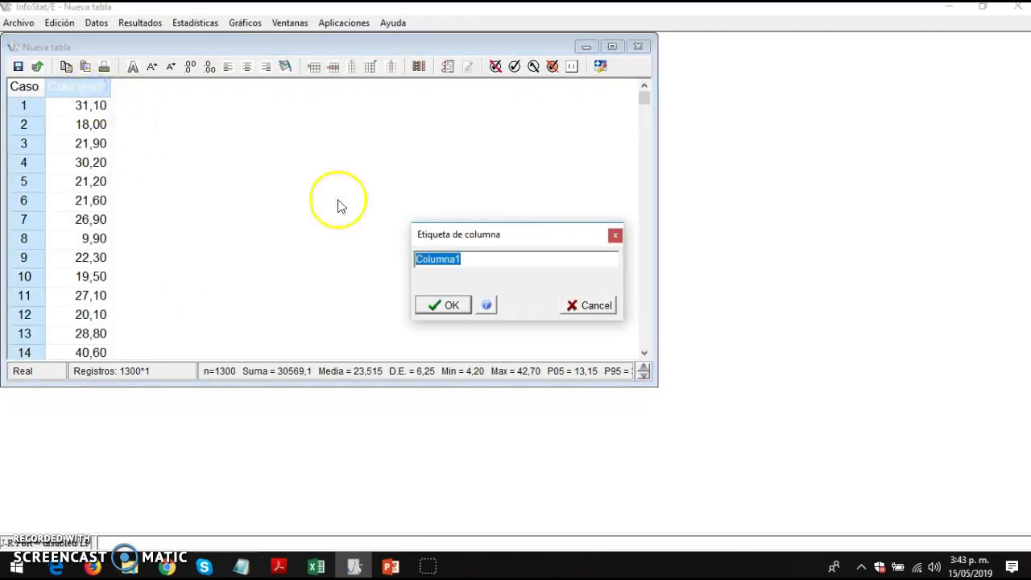
type("Hilado")
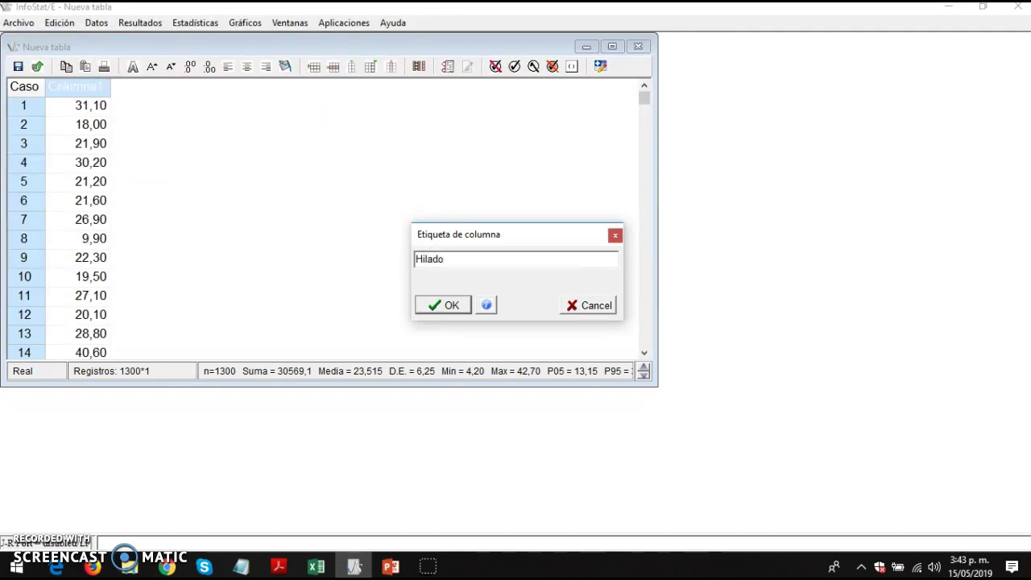
left_click(441, 305)
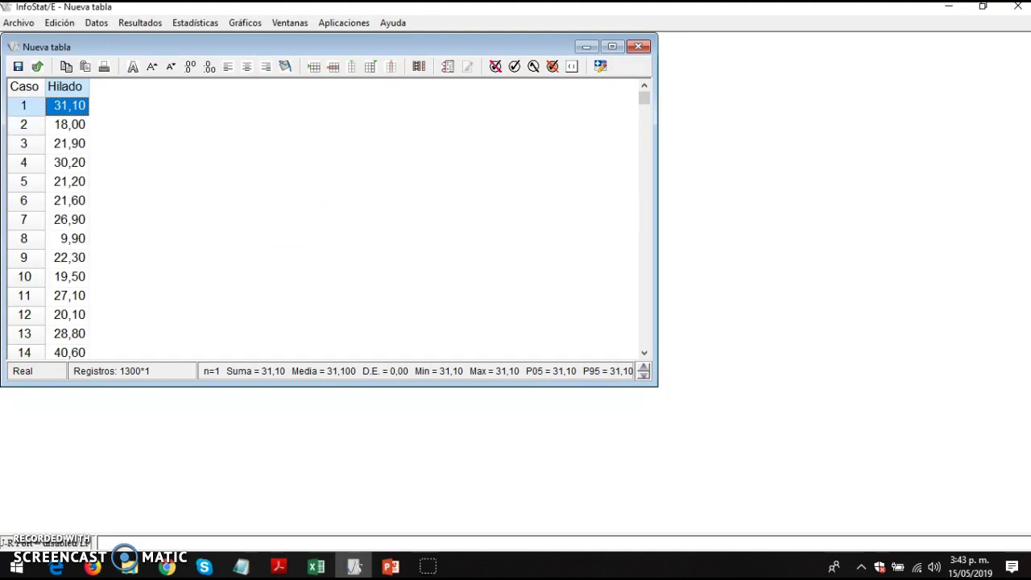
- Start a Medidas resumen analysis with Hilado as the variable and proceed to the choice of statistics
left_click(196, 23)
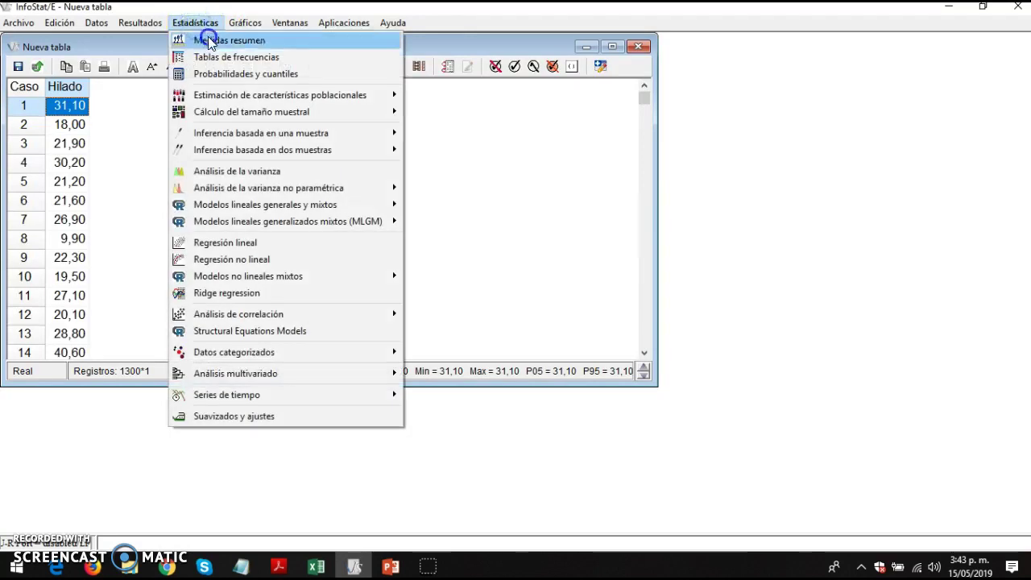
left_click(209, 40)
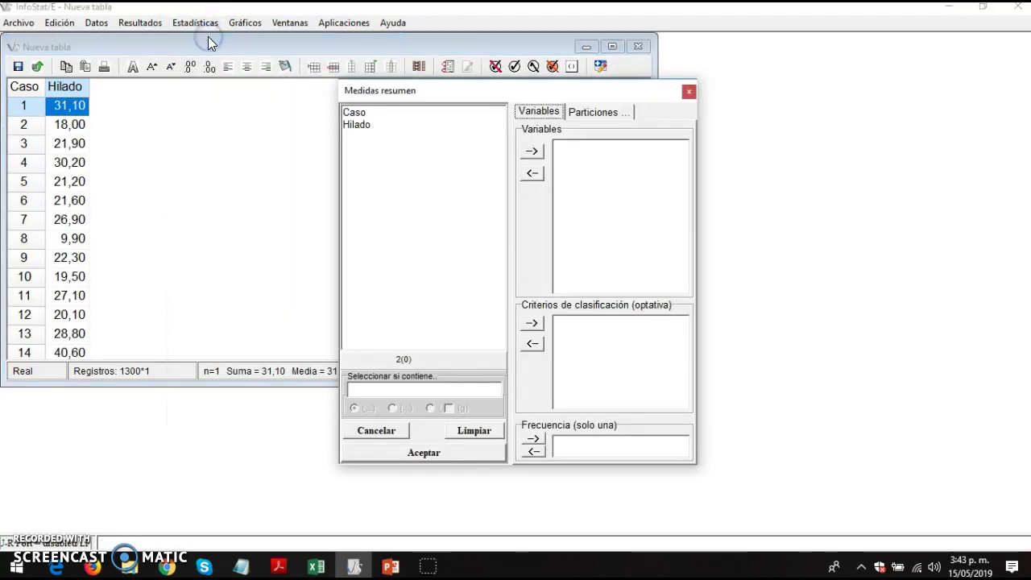
left_click(359, 127)
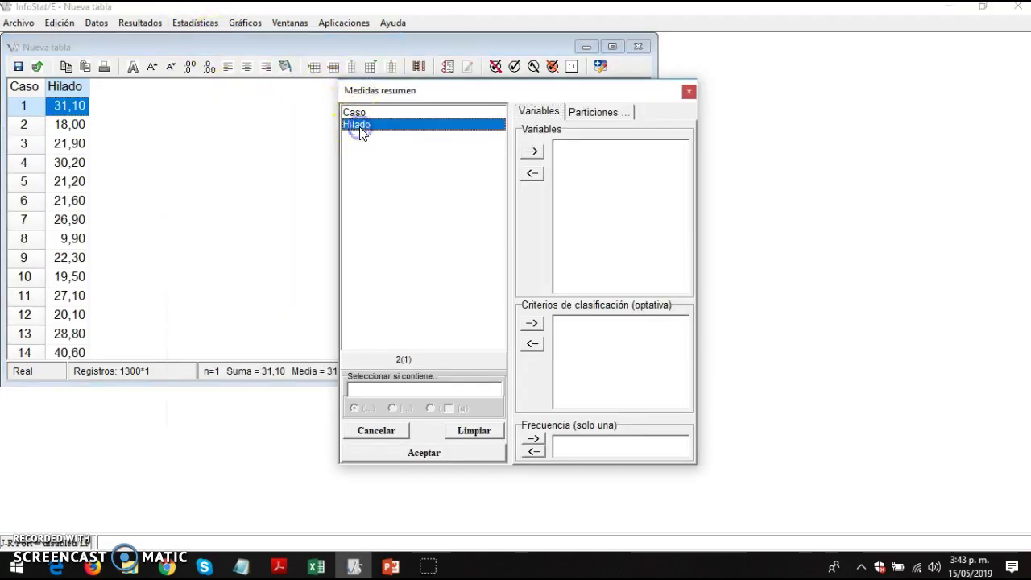
left_click(531, 153)
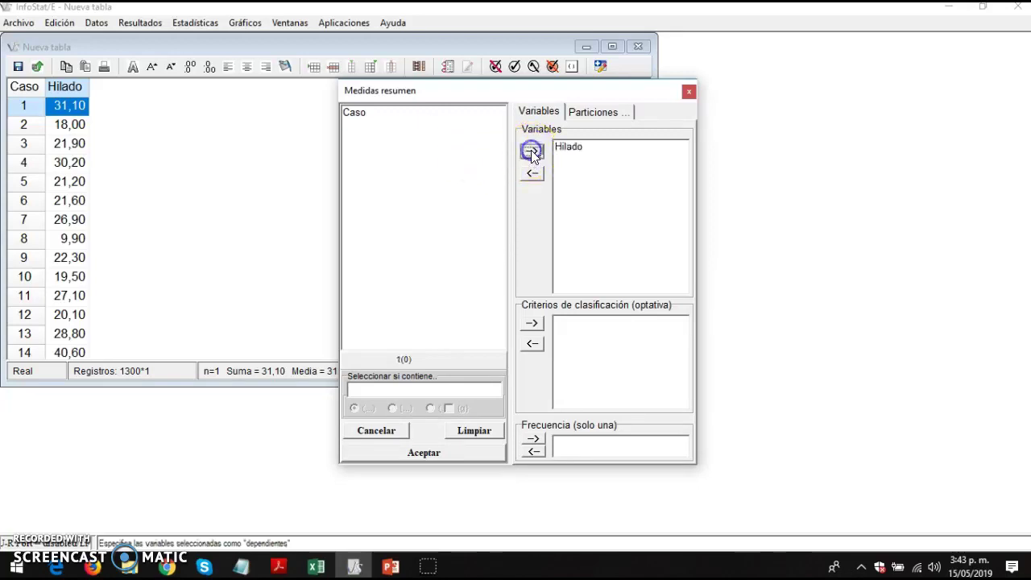
left_click(428, 454)
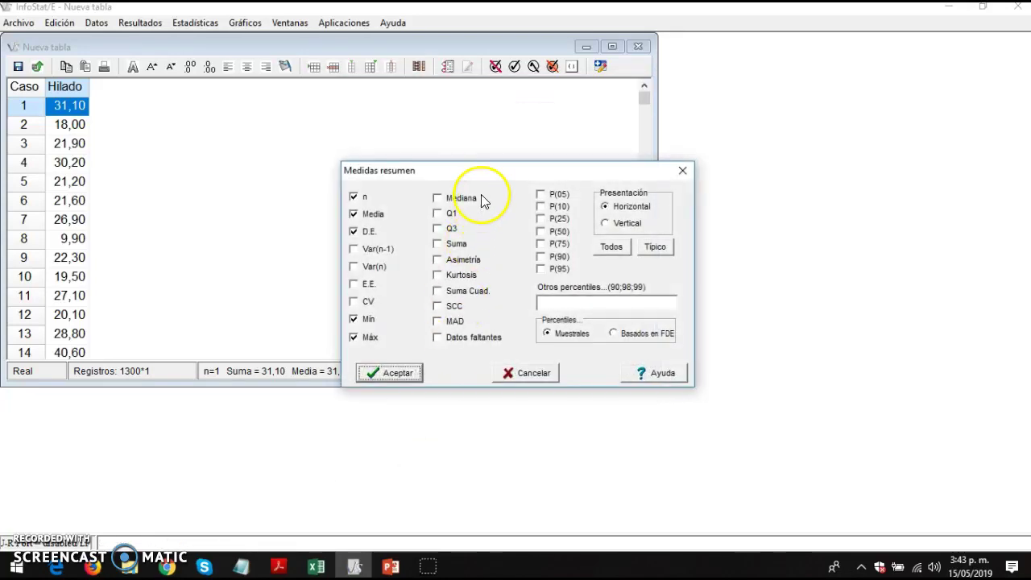
- Exclude n, Media, D.E., Mín and Máx from the summary measures
left_click(267, 106)
left_click(266, 123)
left_click(266, 140)
left_click(267, 228)
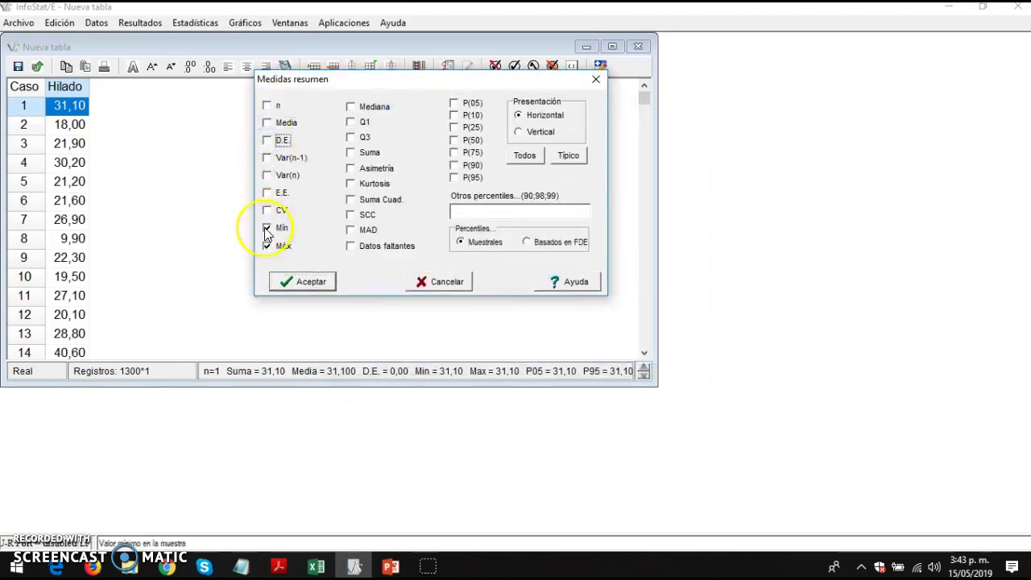
left_click(266, 246)
- Include Mediana, Q1 and Q3 in the summary measures and calculate them for Hilado
left_click(351, 122)
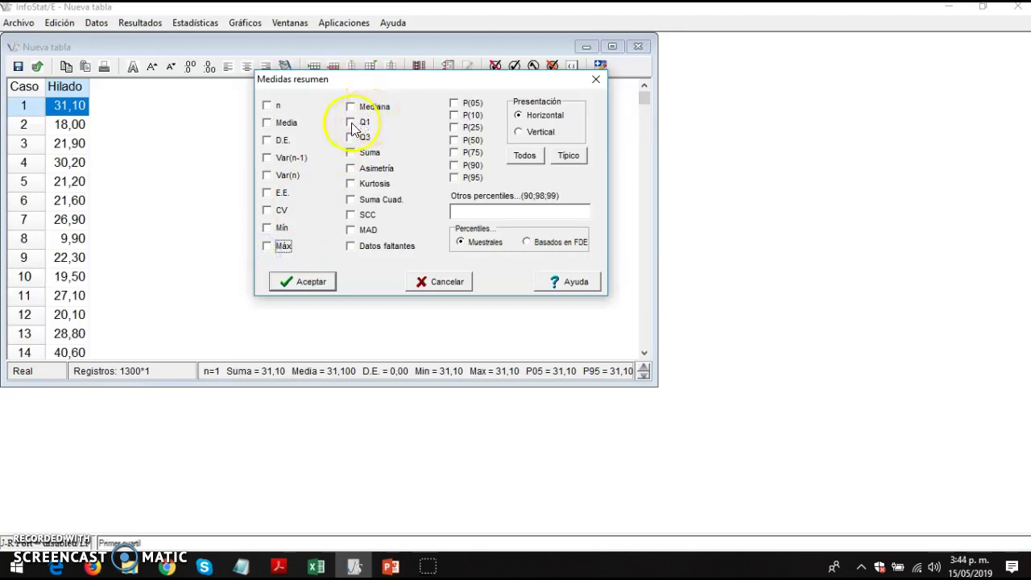
left_click(350, 106)
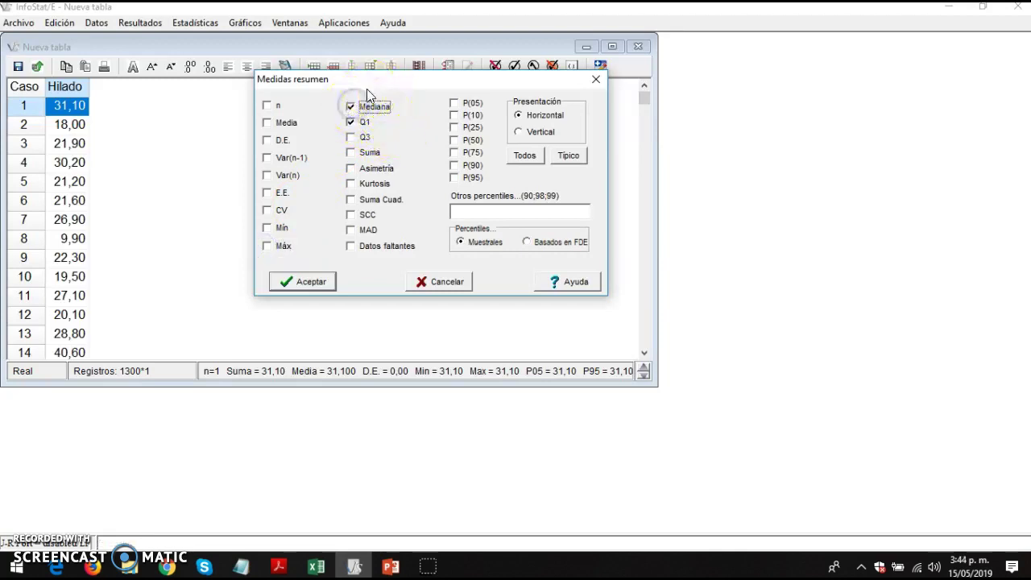
left_click(351, 138)
left_click(316, 281)
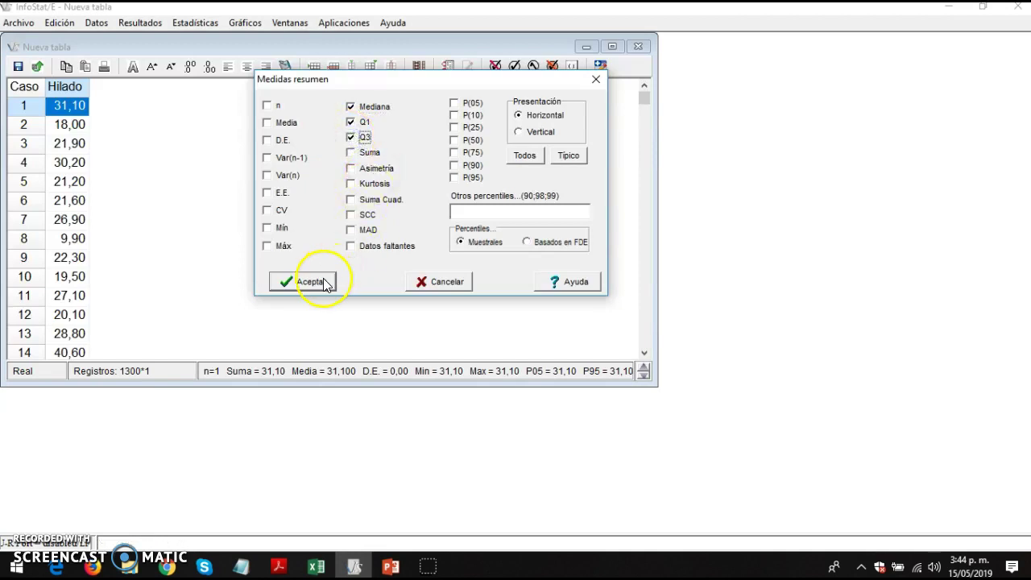
- Examine the median, Q1 and Q3 results for Hilado beside the data table, and dismiss the results window
left_click_drag(489, 68, 688, 47)
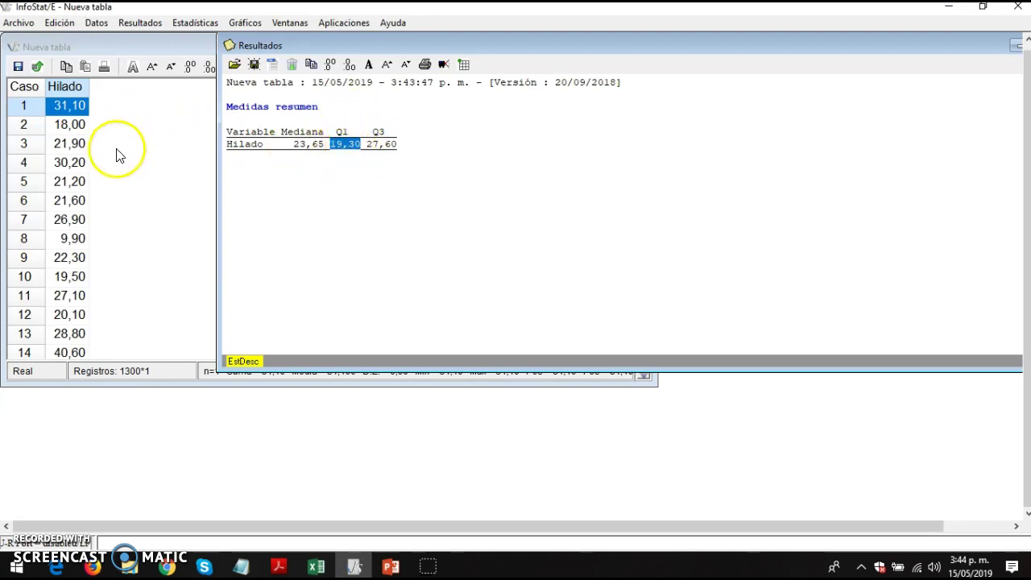
left_click(348, 153)
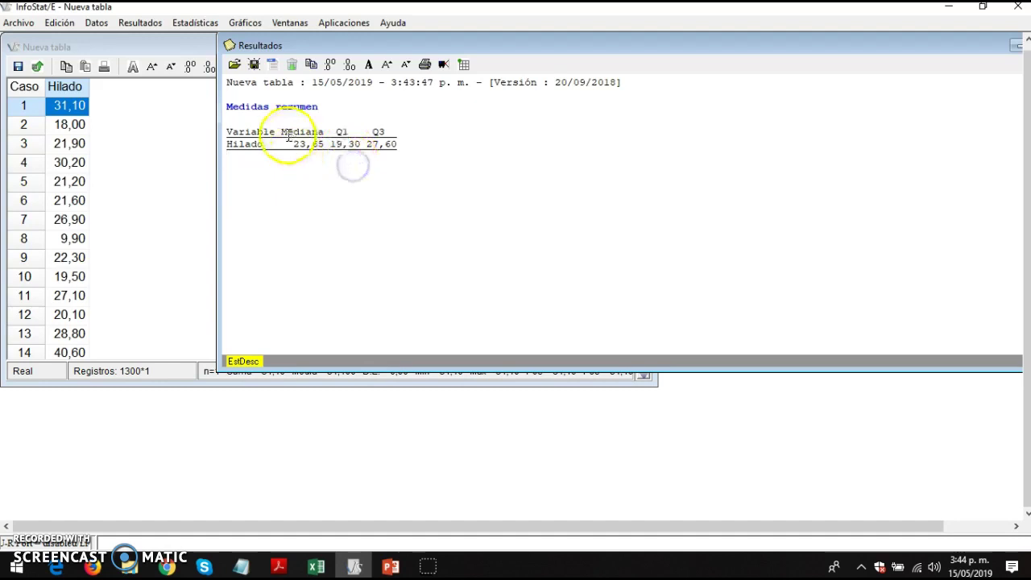
left_click_drag(326, 143, 325, 145)
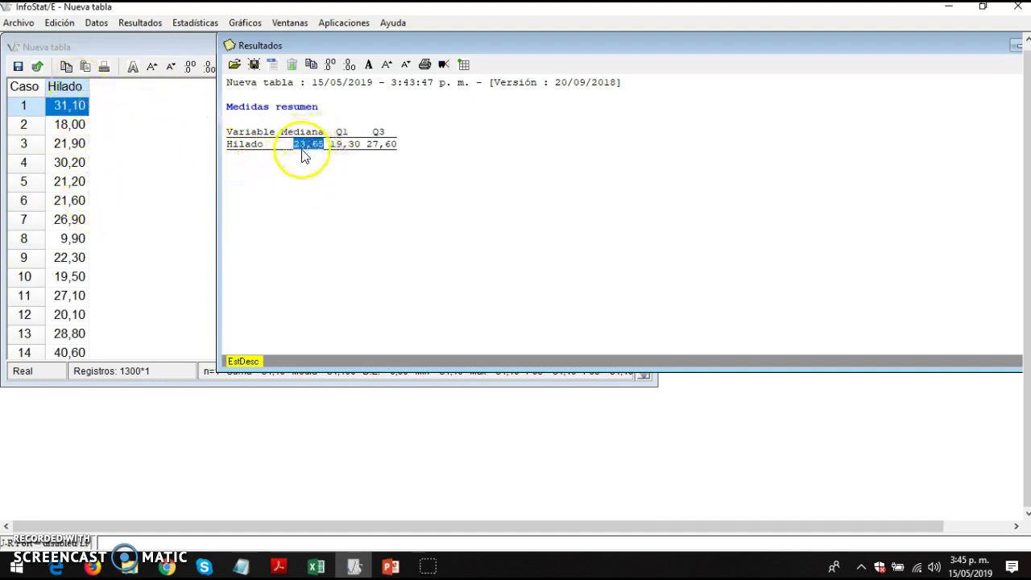
left_click(395, 167)
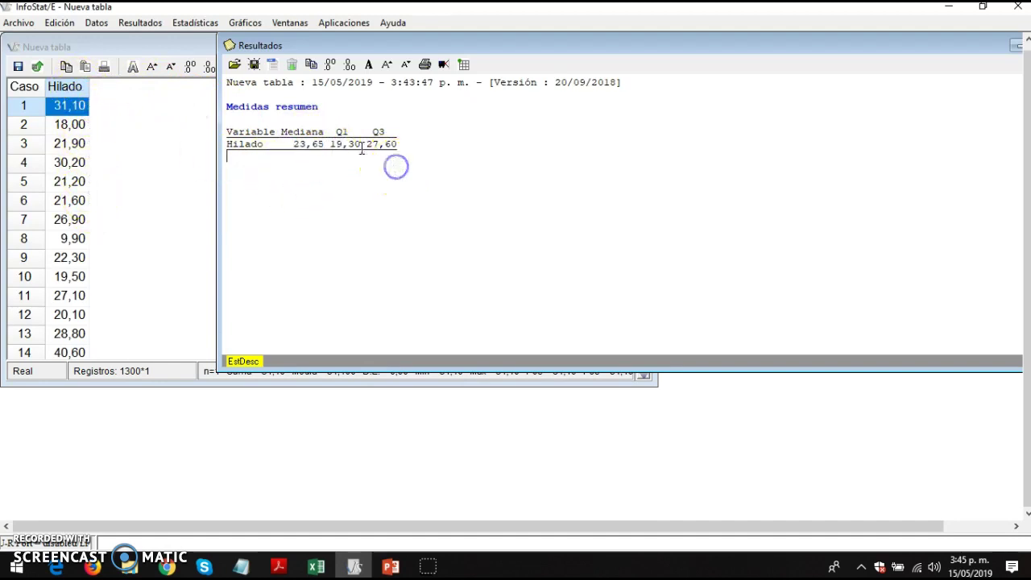
left_click_drag(381, 144, 392, 144)
left_click(371, 161)
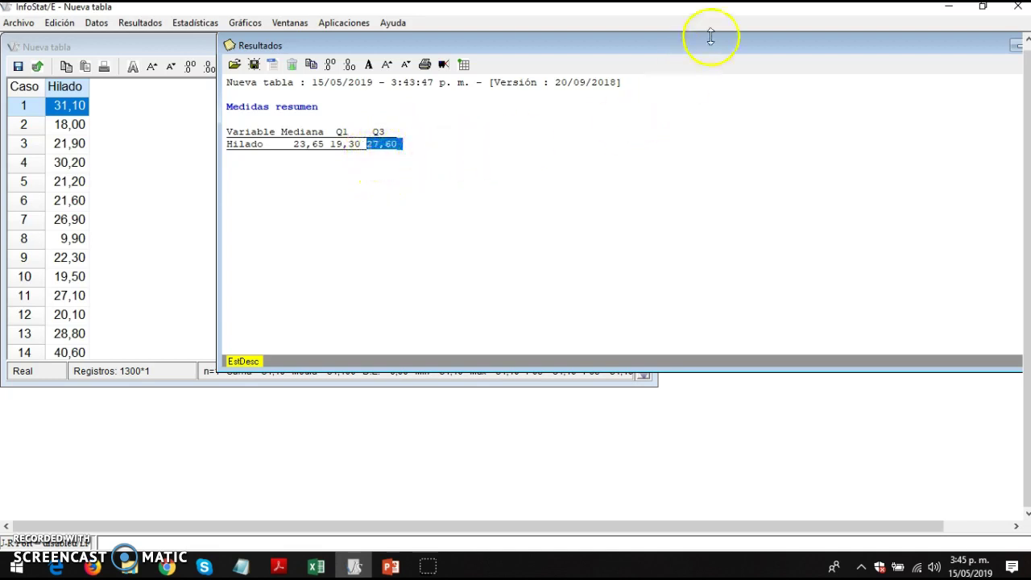
left_click_drag(711, 46, 603, 46)
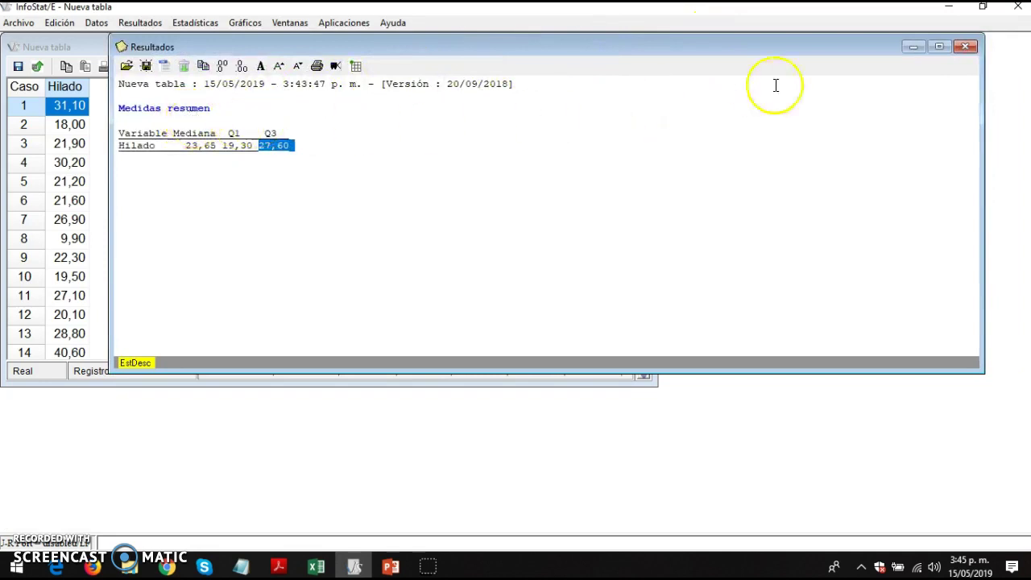
left_click(964, 48)
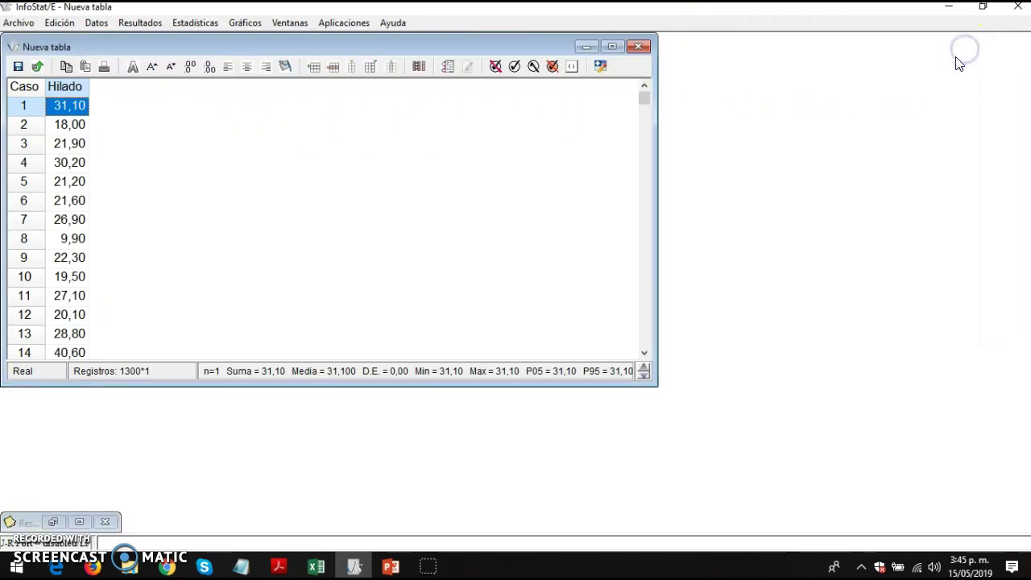
left_click(198, 24)
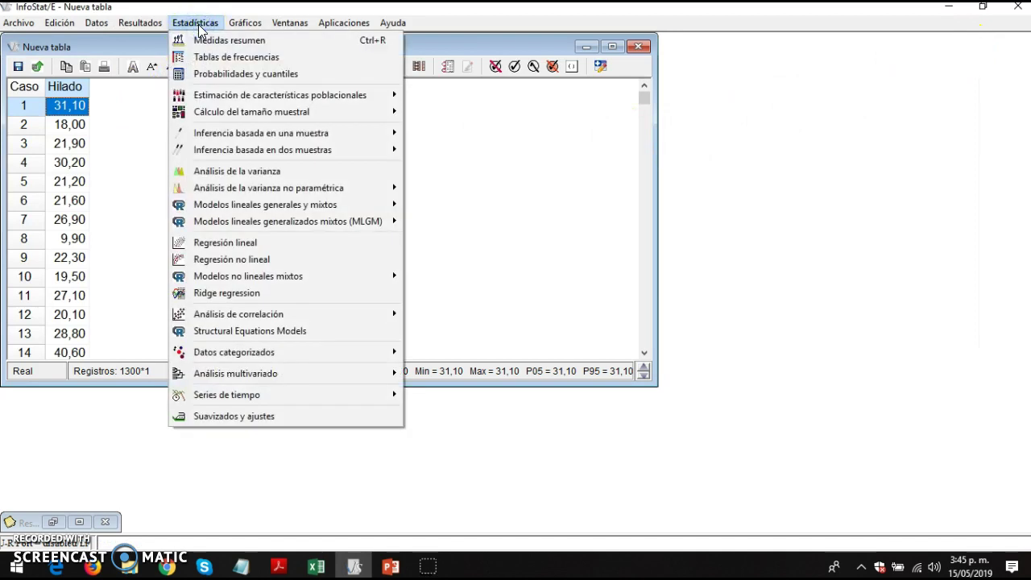
left_click(212, 42)
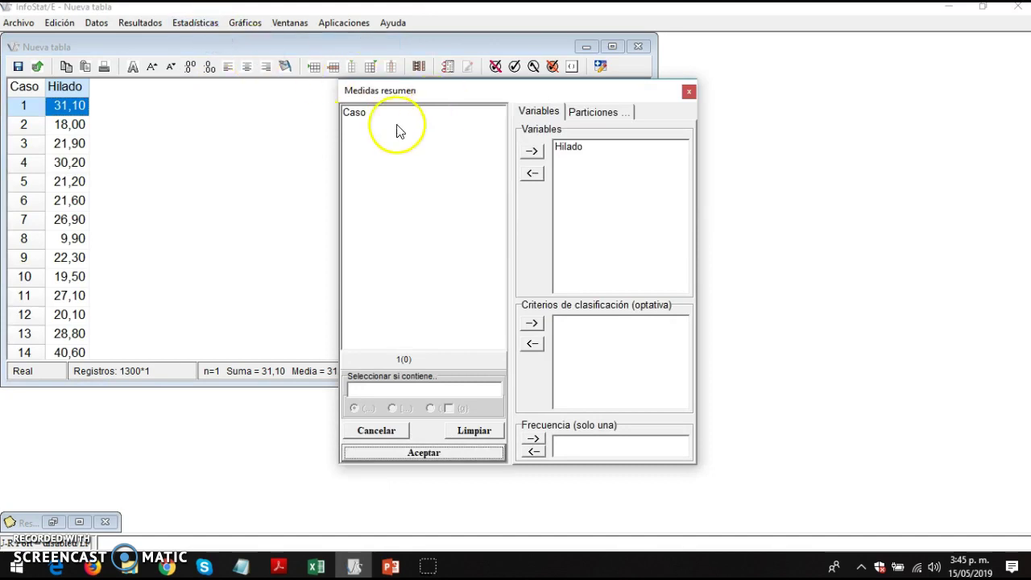
left_click(685, 93)
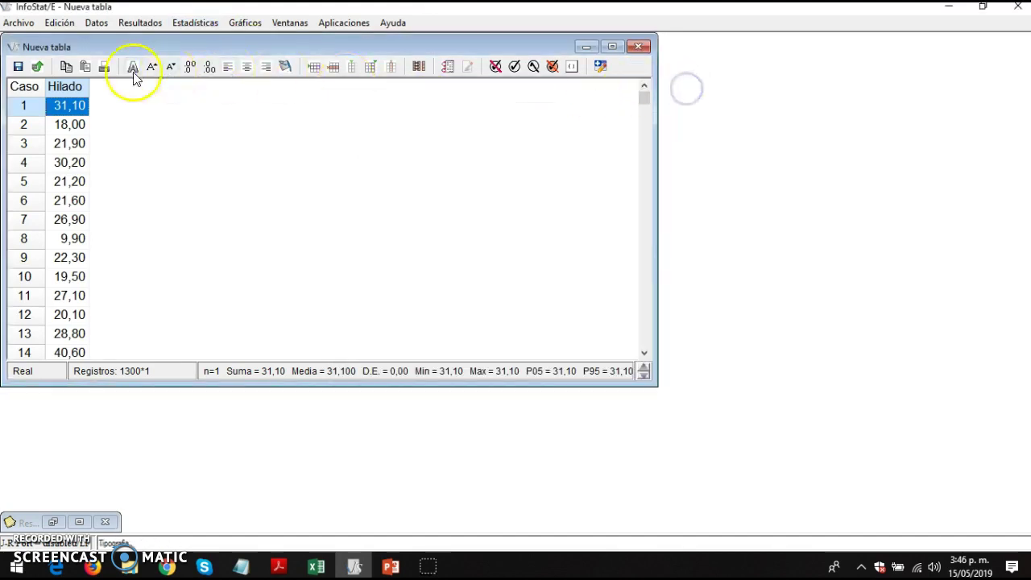
- Start another Medidas resumen analysis on the Hilado column, keeping it as the variable, and proceed to the statistics options
left_click(63, 87)
left_click(200, 23)
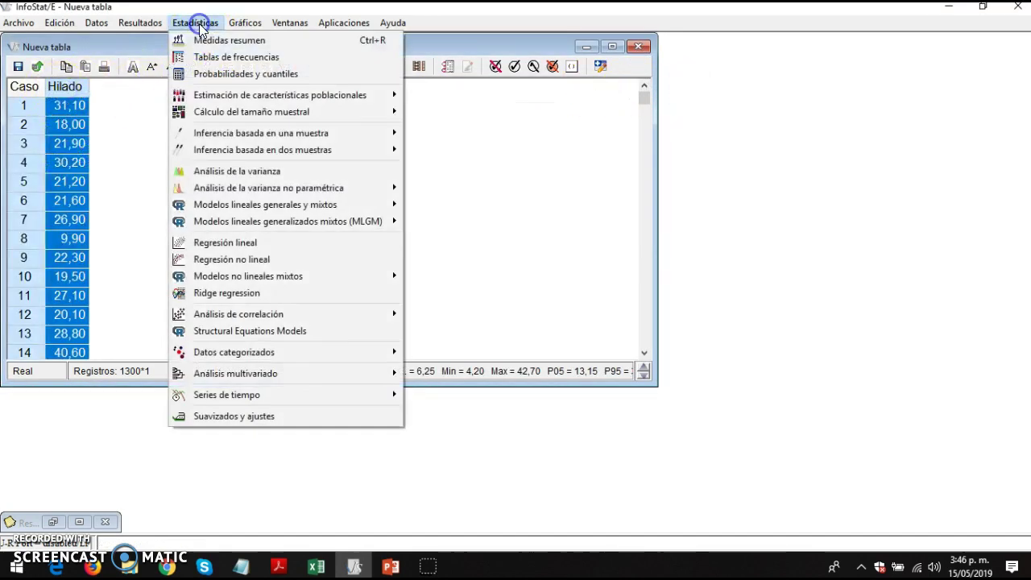
left_click(230, 40)
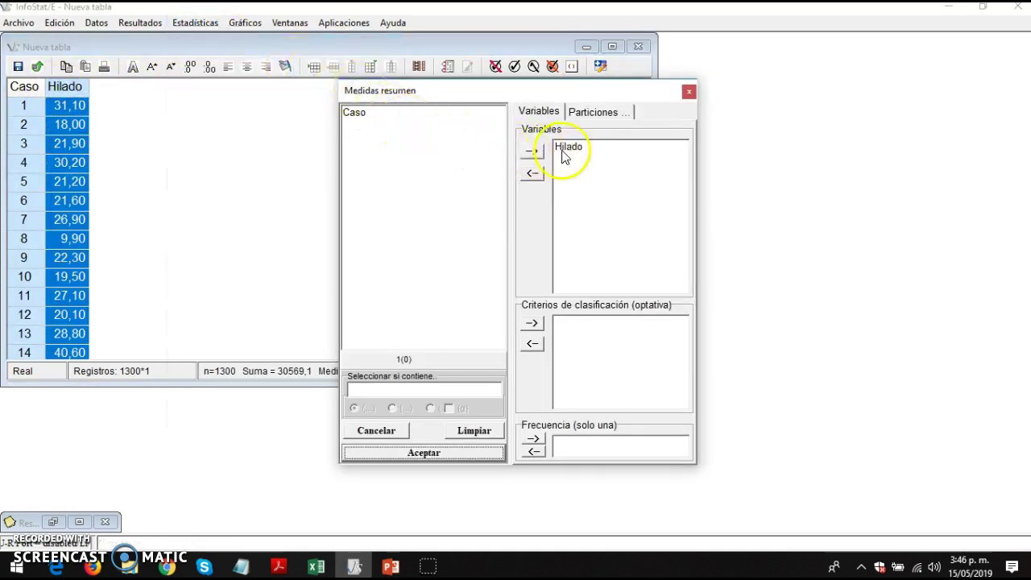
left_click(435, 449)
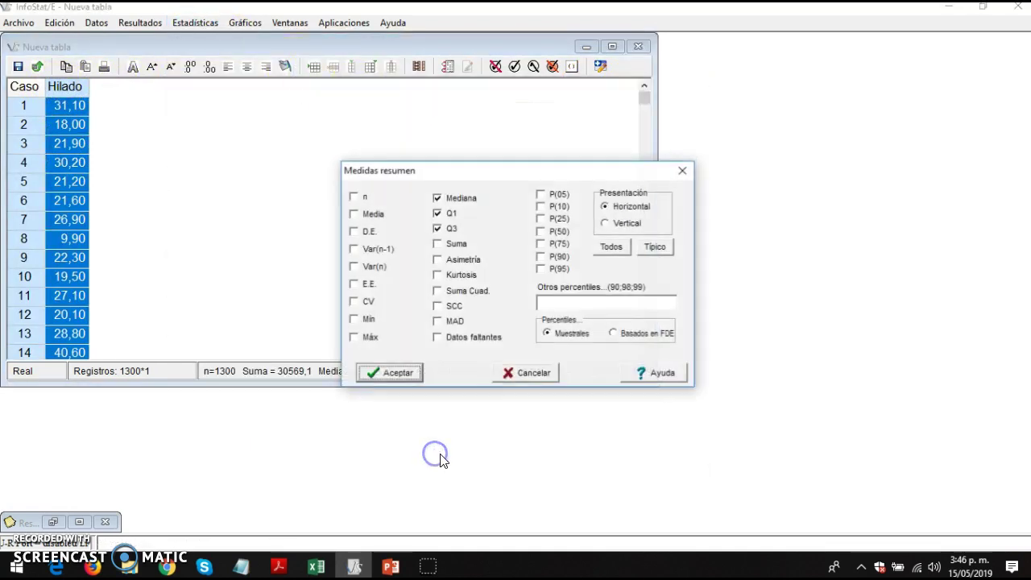
- Exclude Mediana, Q1 and Q3 from the summary measures
left_click_drag(467, 174, 358, 92)
left_click(329, 116)
left_click(328, 130)
left_click(329, 146)
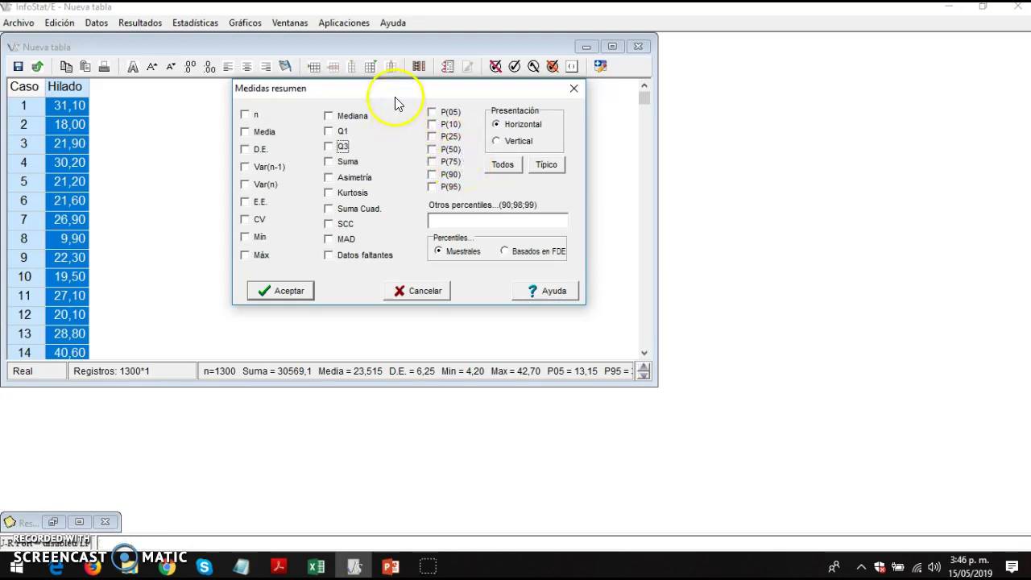
- Calculate percentiles P(10), P(50) and P(90) plus the additional percentile 20 for Hilado, and move the results clear of the data
left_click_drag(395, 99, 374, 97)
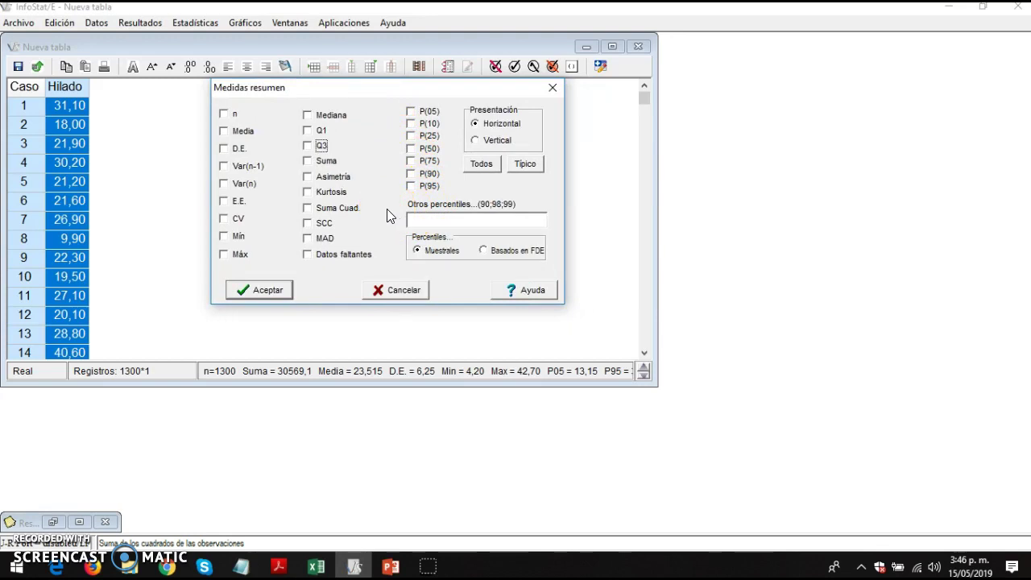
left_click(410, 123)
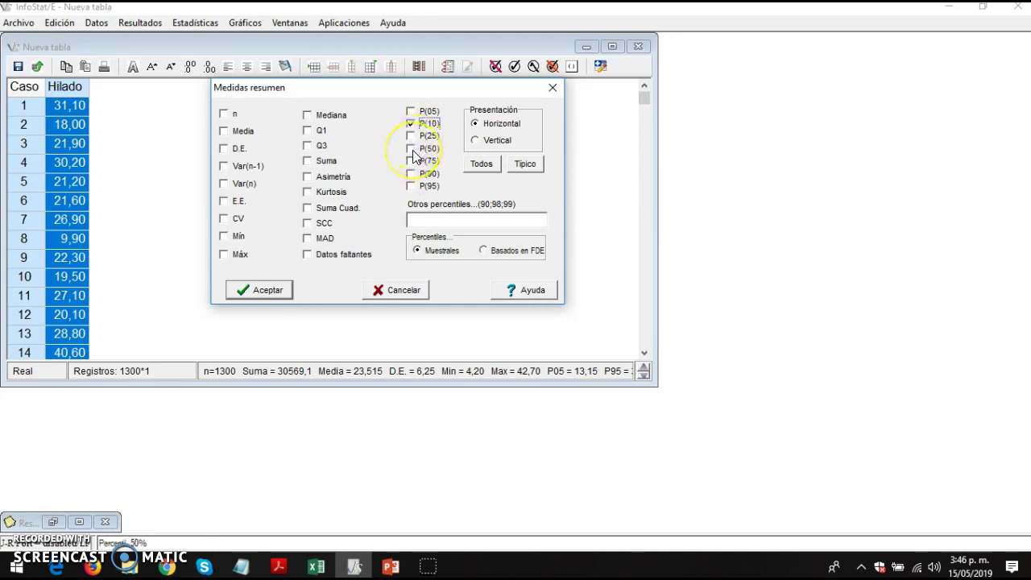
left_click(411, 149)
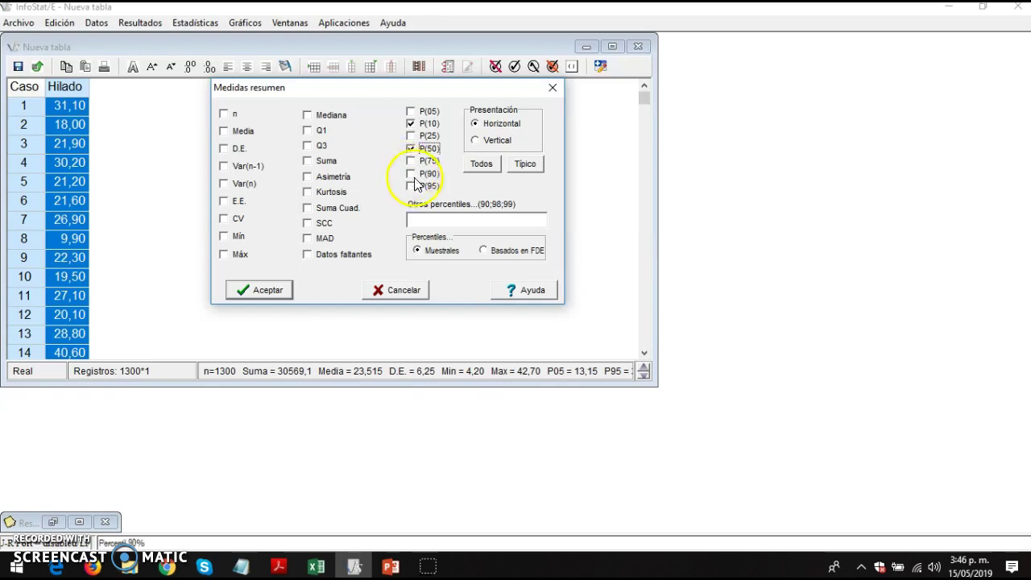
left_click(411, 174)
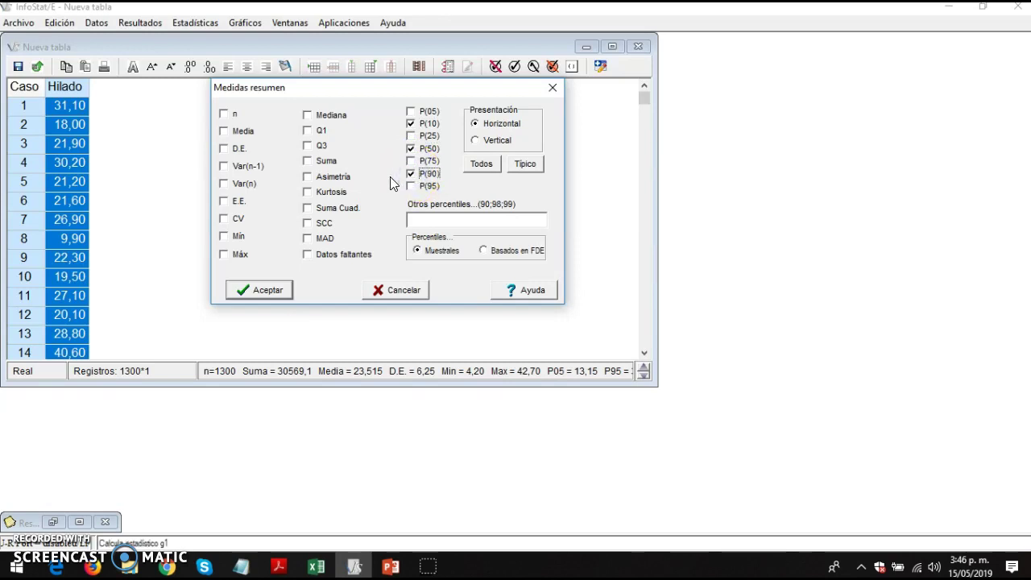
left_click(451, 217)
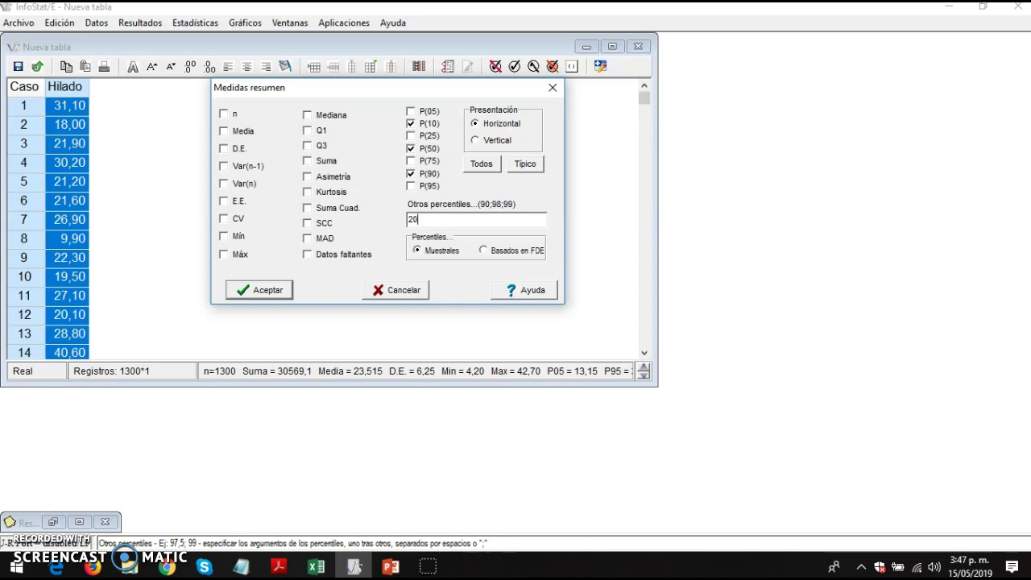
left_click(266, 290)
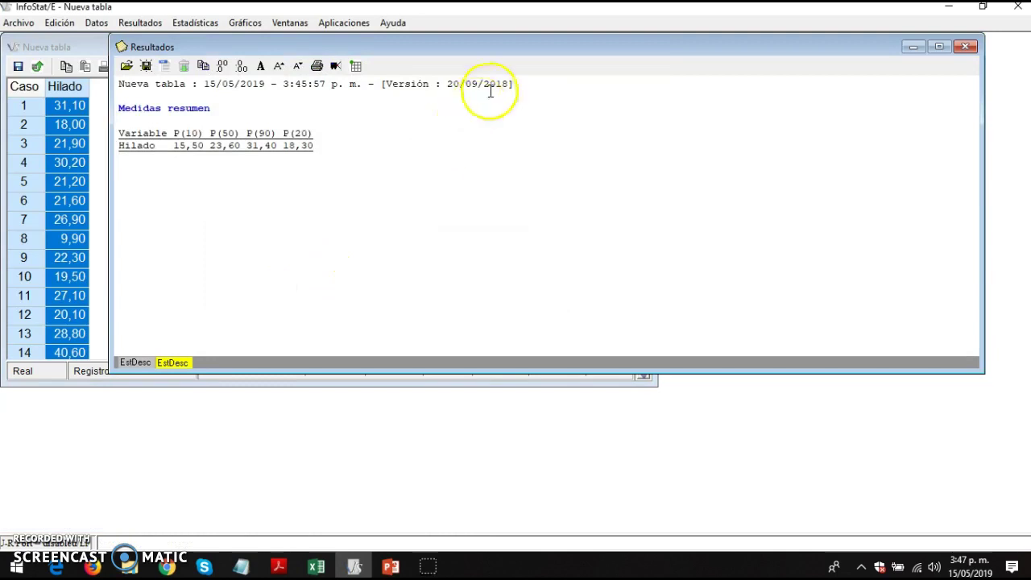
left_click_drag(493, 42, 723, 40)
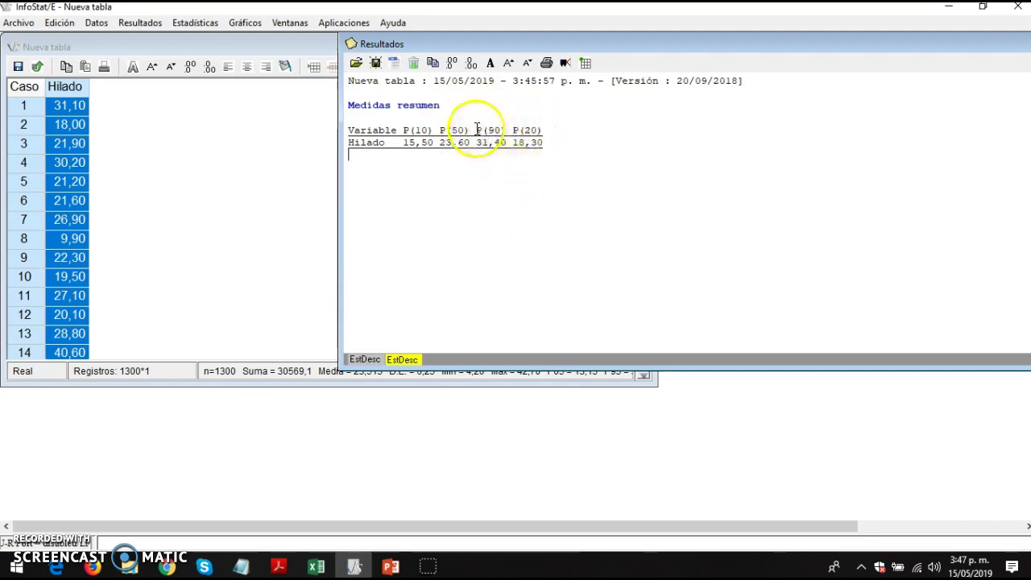
- Examine the P(10), P(50), P(90) and P(20) results for Hilado one by one, and minimize the results window
left_click(410, 142)
left_click_drag(431, 141, 434, 141)
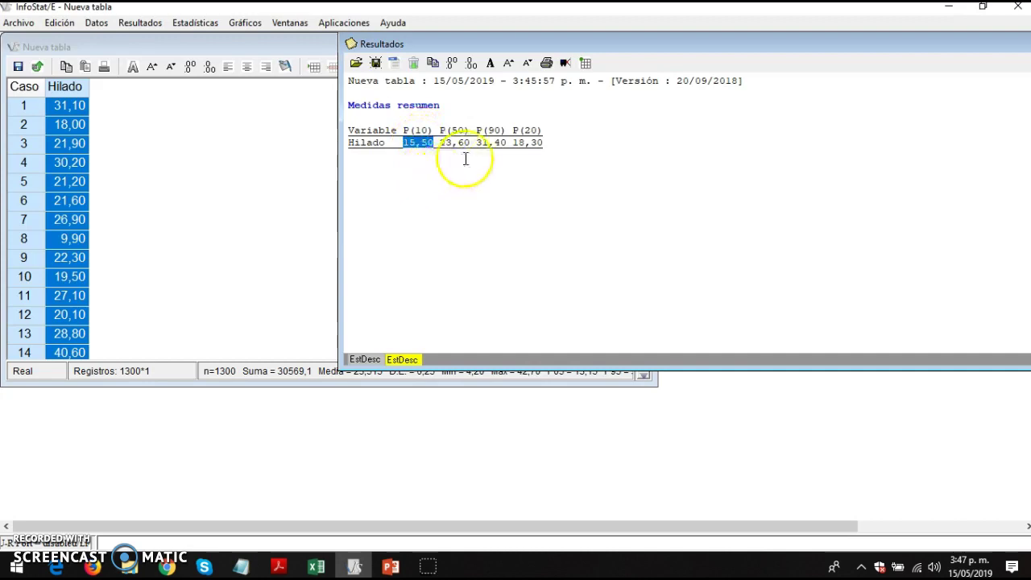
left_click_drag(439, 142, 466, 142)
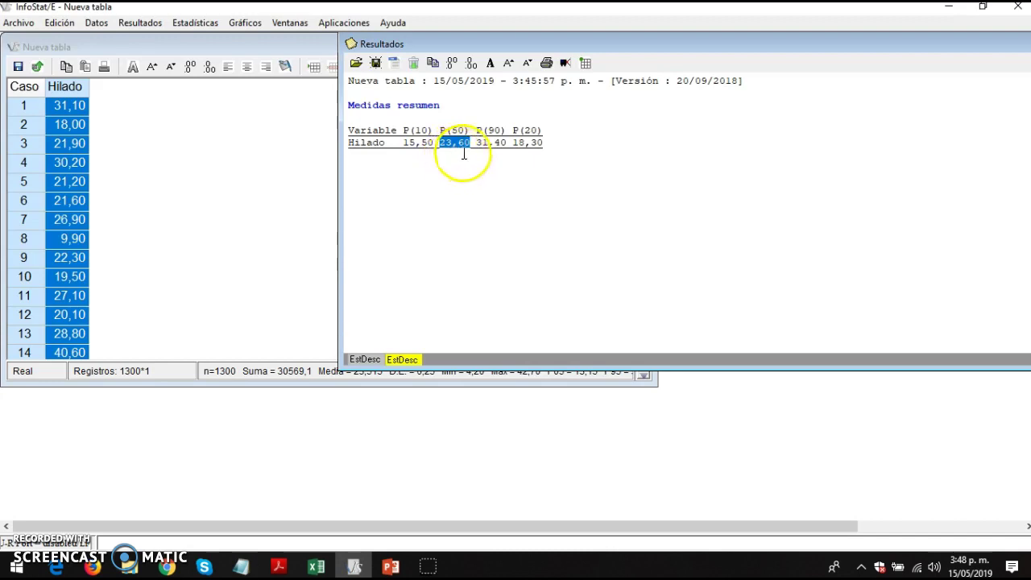
left_click(487, 174)
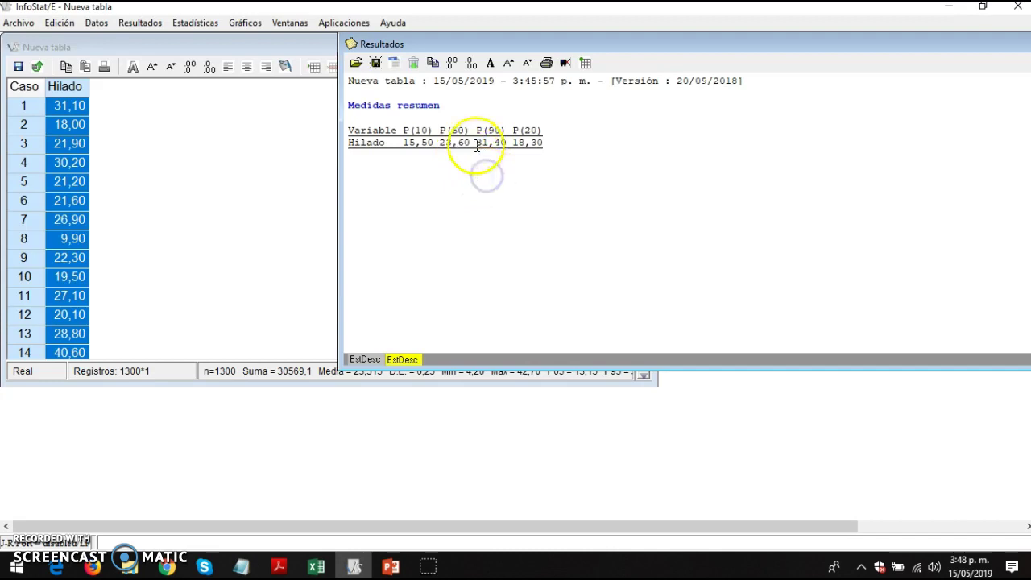
double_click(492, 143)
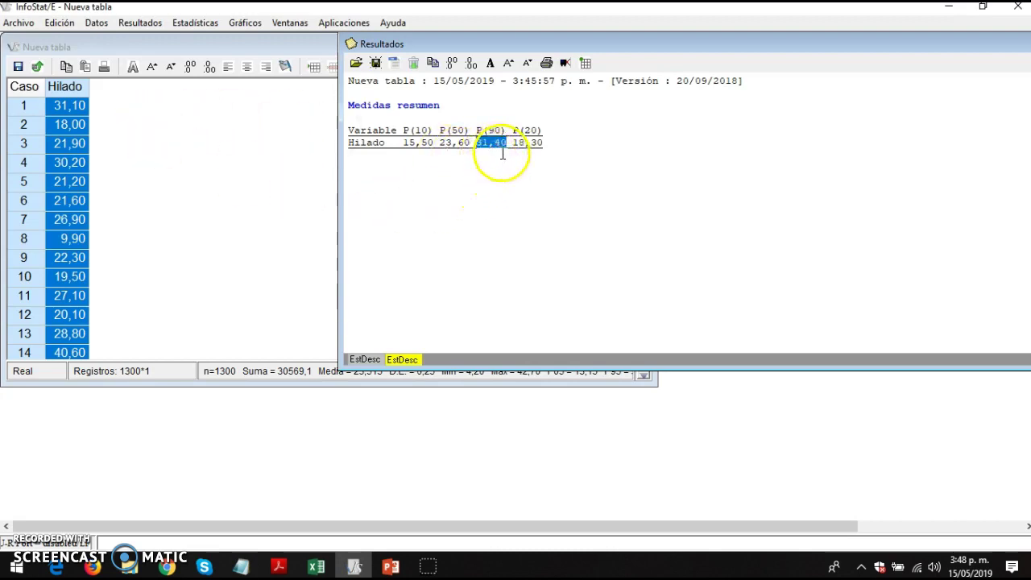
left_click(524, 169)
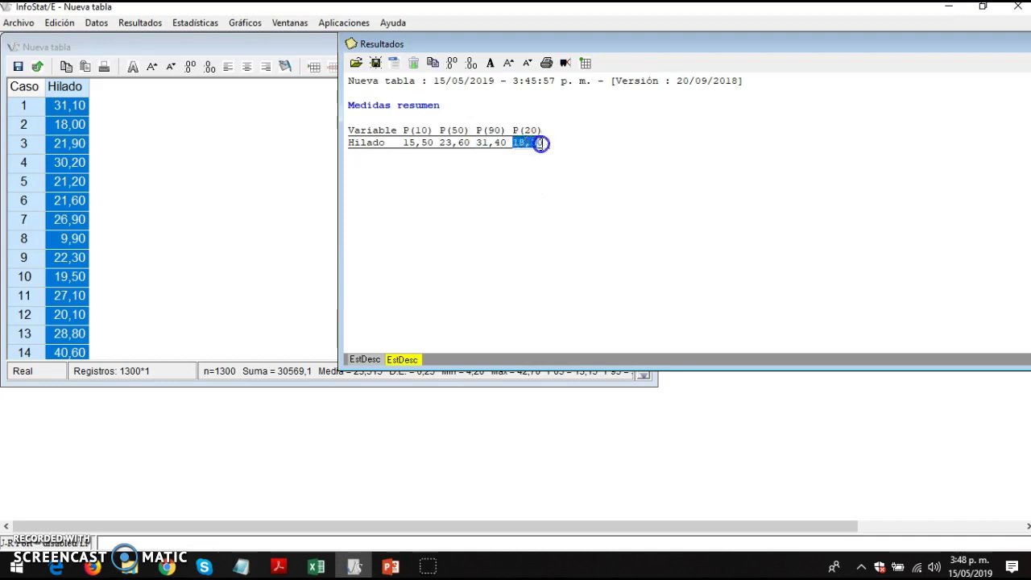
left_click_drag(542, 143, 549, 143)
left_click(510, 202)
left_click_drag(513, 143, 538, 143)
left_click_drag(854, 47, 610, 51)
left_click(948, 49)
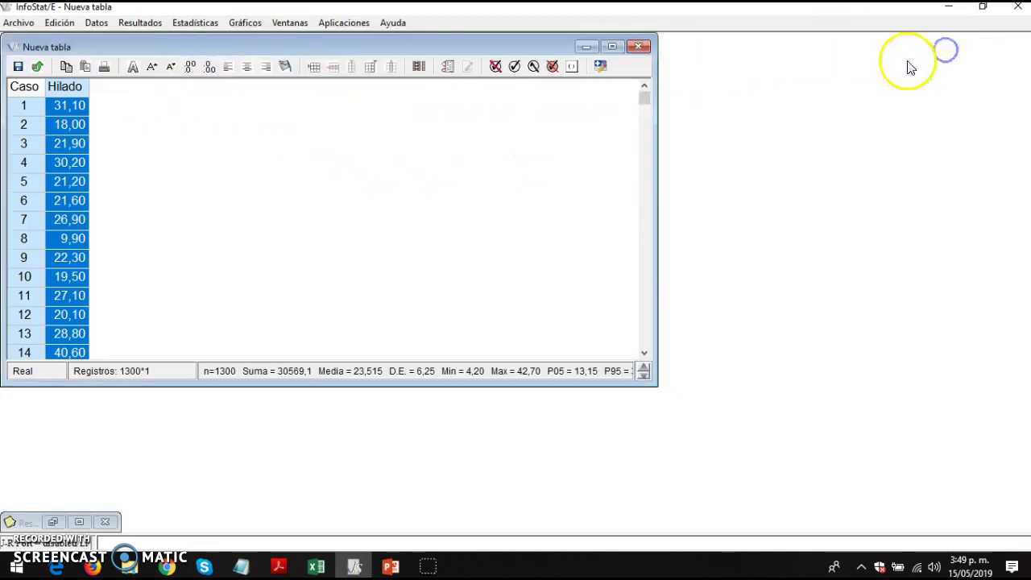
- Start a new Medidas resumen analysis with Hilado as the variable and proceed to the statistics options
left_click(204, 30)
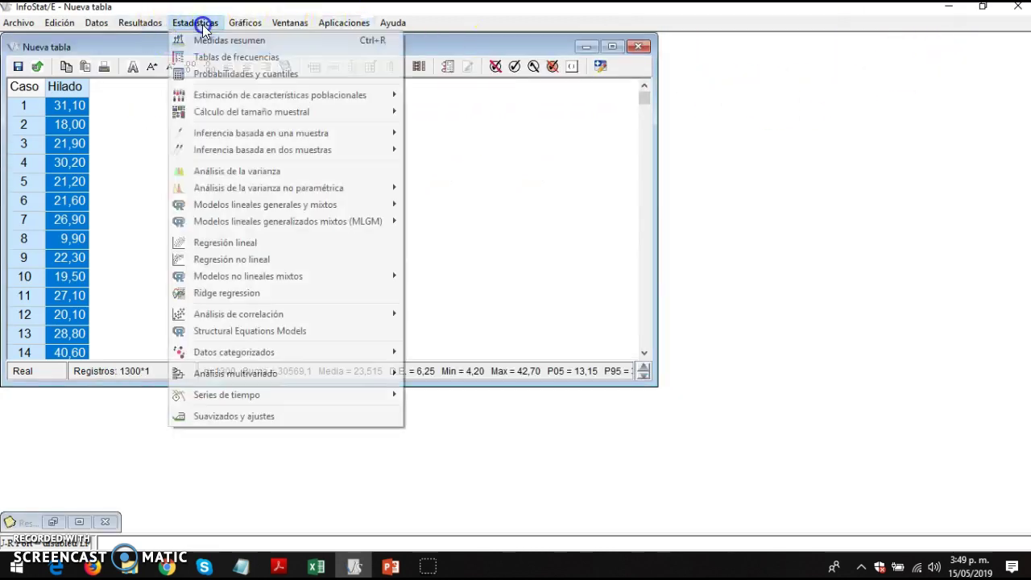
left_click(211, 37)
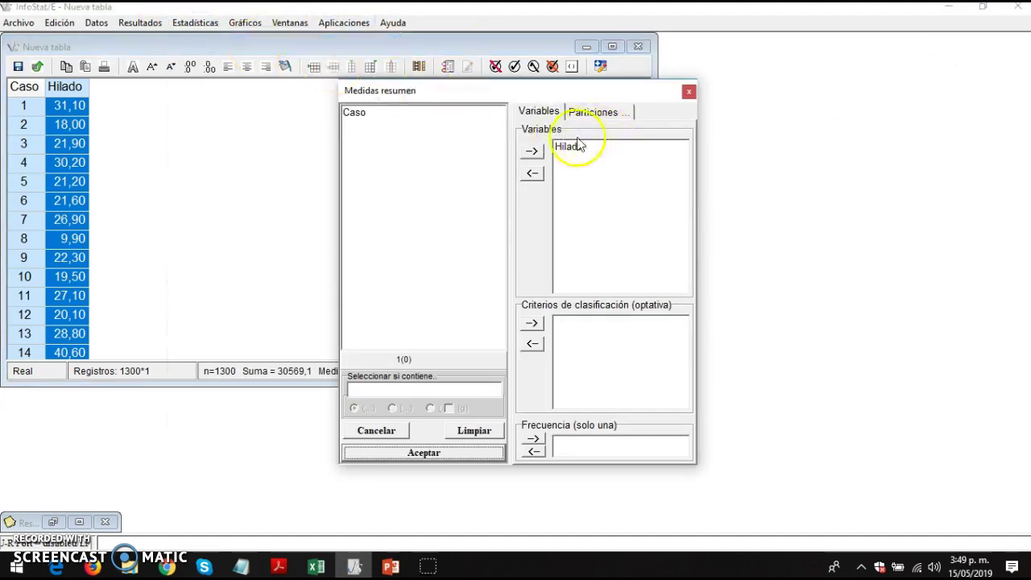
left_click(424, 452)
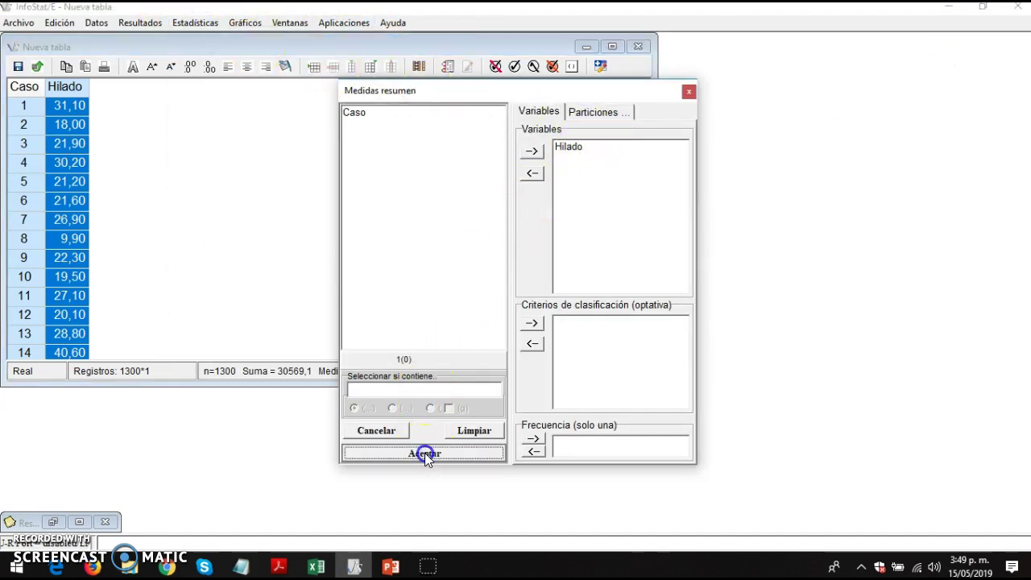
left_click_drag(482, 174, 401, 81)
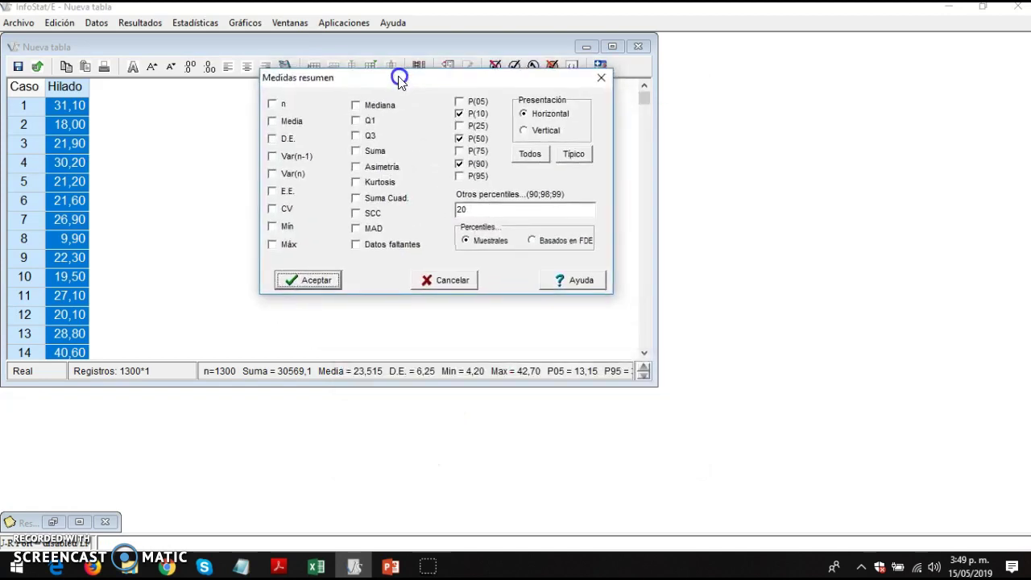
- Change the standard percentile selection to P(05), P(10) and P(75), excluding P(50) and P(90)
left_click(459, 101)
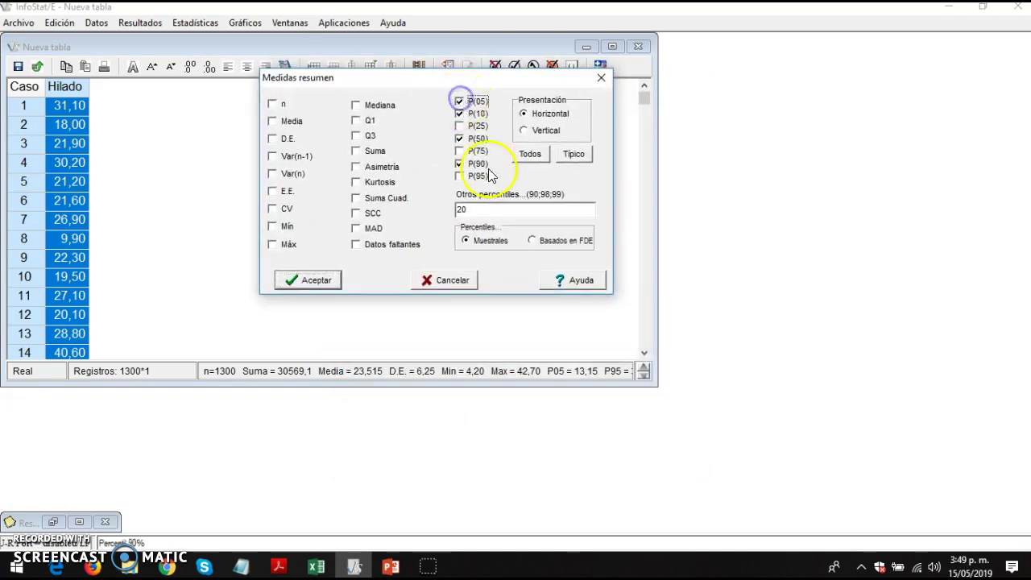
left_click(459, 114)
left_click(460, 139)
left_click(460, 164)
left_click(460, 114)
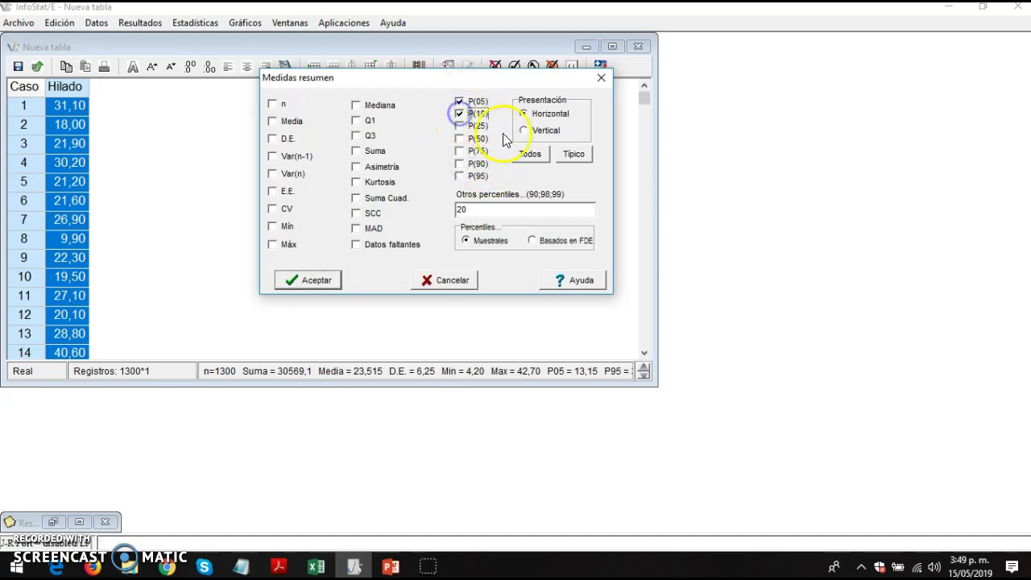
left_click(459, 154)
- Set the additional percentile to 35, calculate the measures for Hilado, and move the results clear of the data
double_click(464, 208)
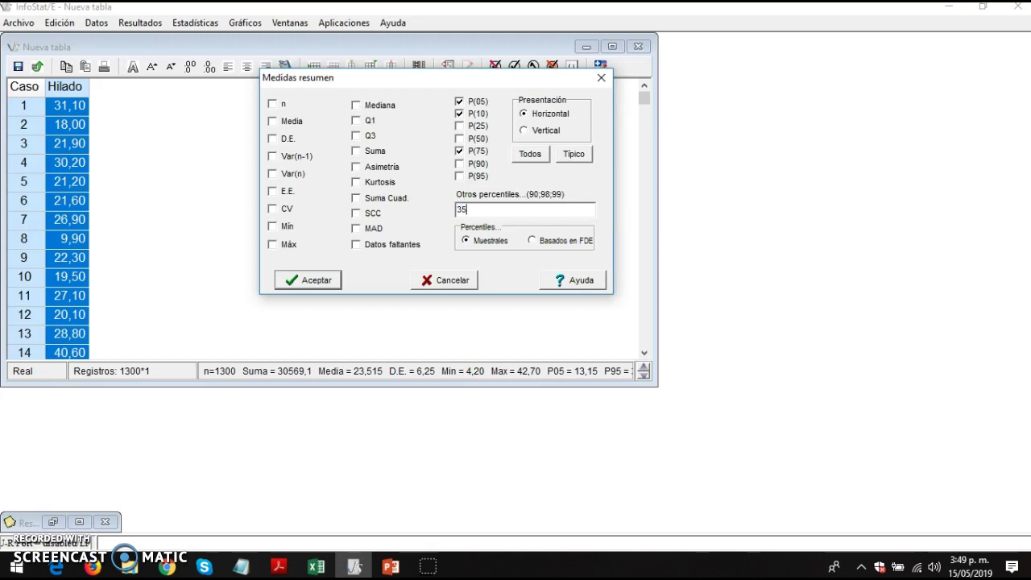
type("35")
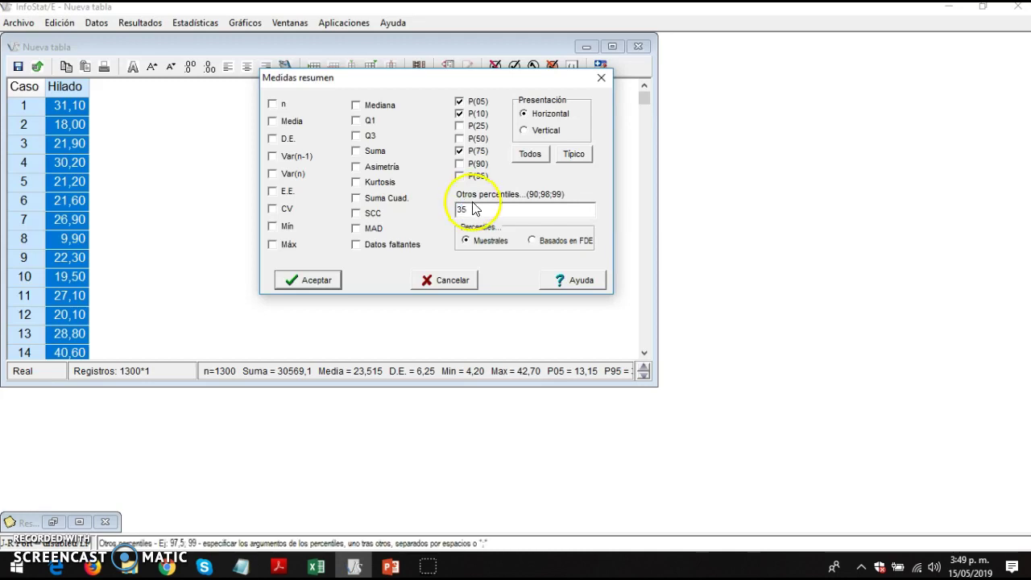
left_click(322, 278)
left_click_drag(483, 45, 630, 69)
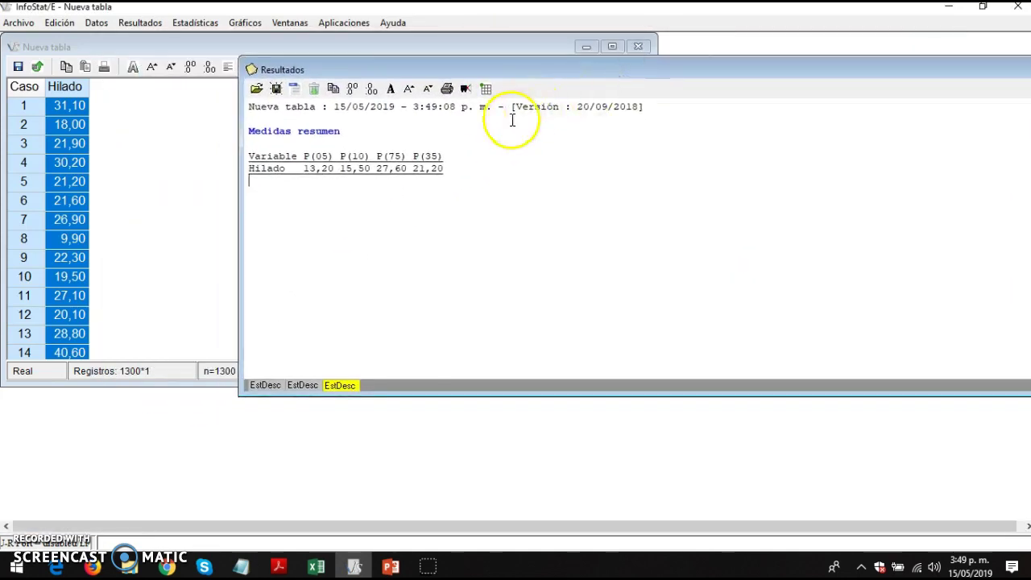
- Examine the P(05), P(10), P(75) and P(35) results for Hilado one by one, and minimize the results window
left_click(306, 166)
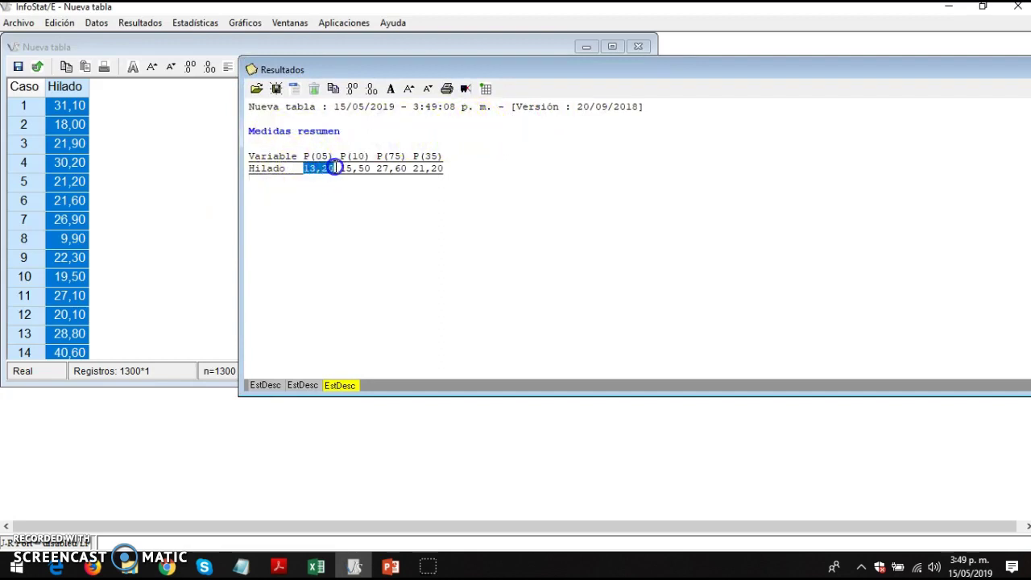
left_click_drag(330, 176, 335, 172)
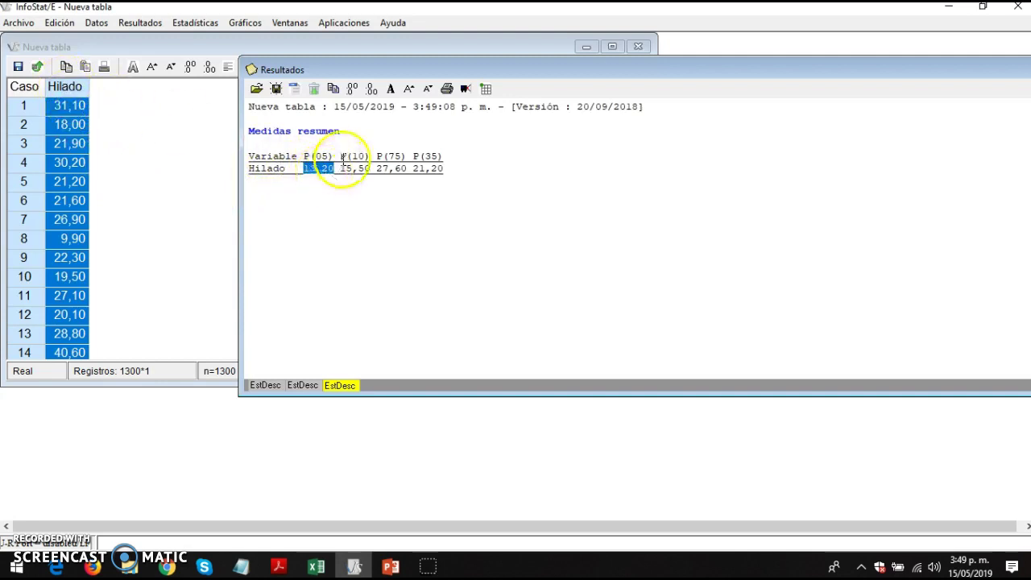
left_click_drag(340, 156, 371, 168)
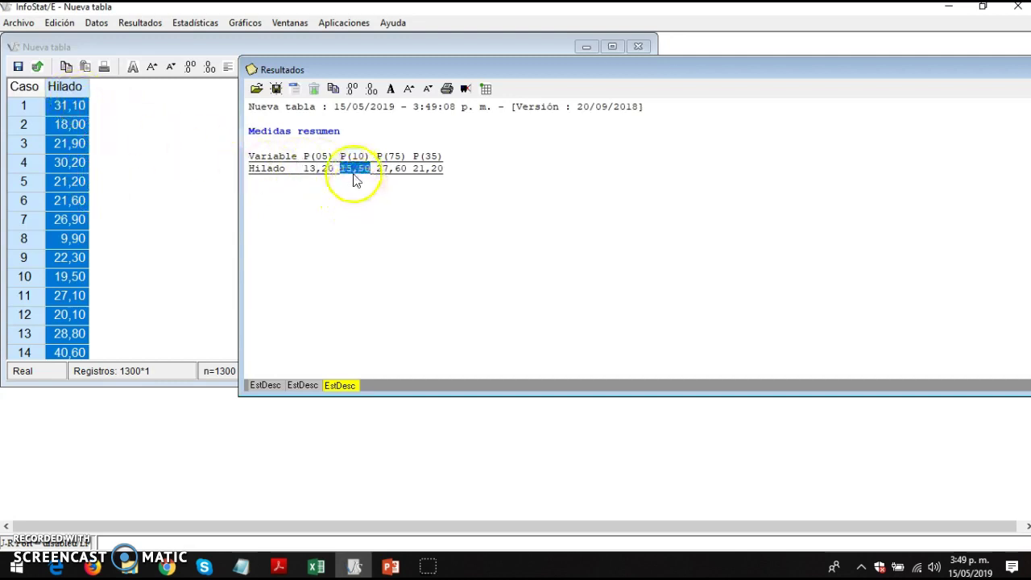
left_click(391, 185)
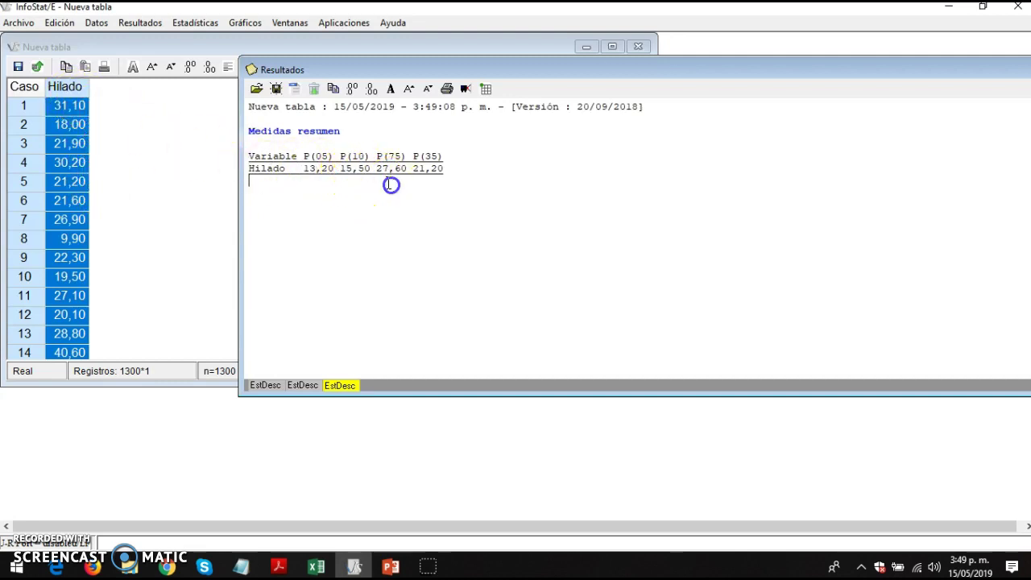
left_click_drag(378, 156, 395, 156)
left_click(385, 187)
left_click_drag(414, 169, 443, 165)
left_click(443, 168)
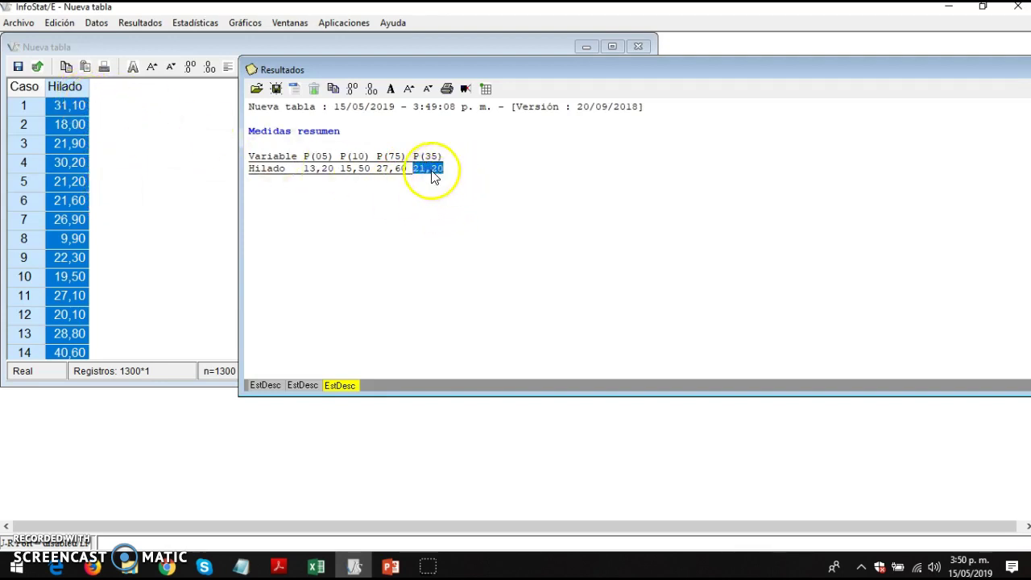
left_click_drag(682, 73, 551, 70)
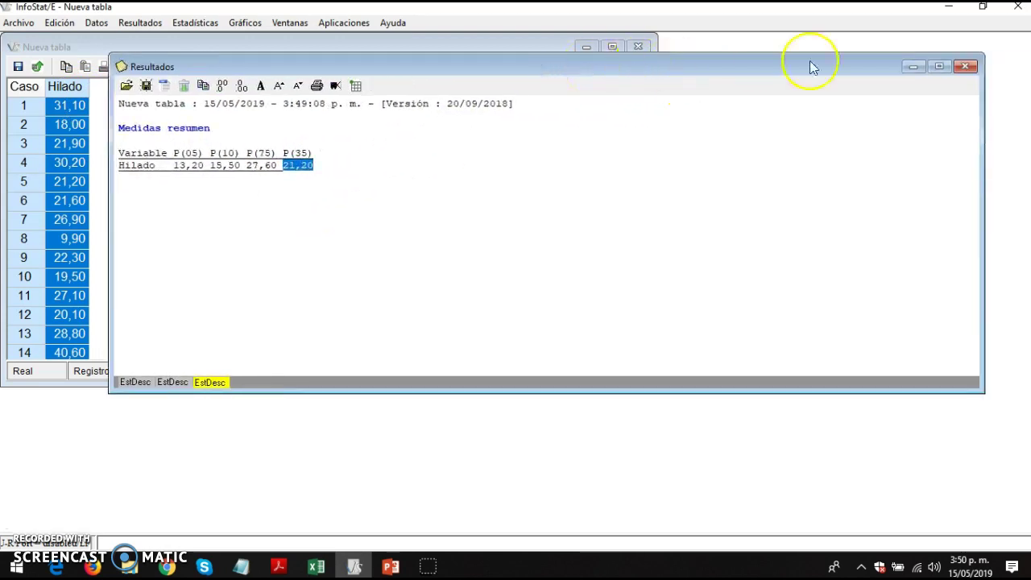
left_click(966, 67)
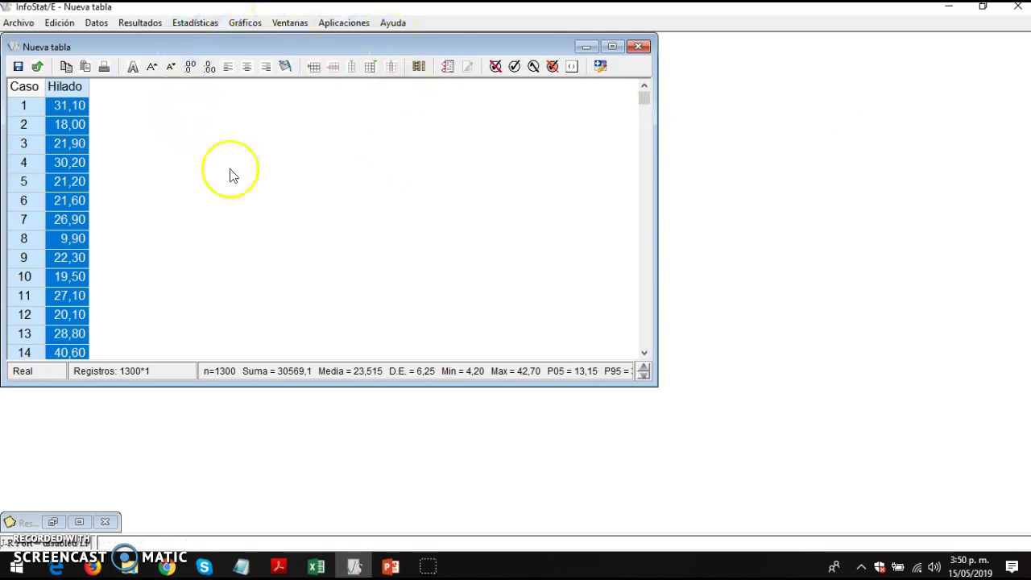
- Switch to the Presentación OVI2 presentation in PowerPoint and go to its title slide
left_click(391, 567)
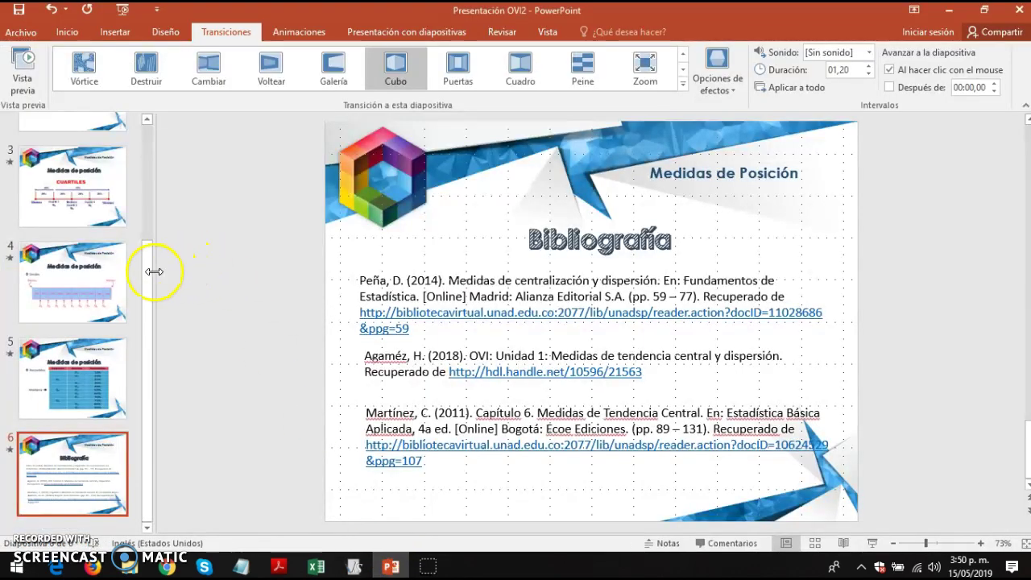
scroll(145, 184, "up", 5)
left_click(91, 169)
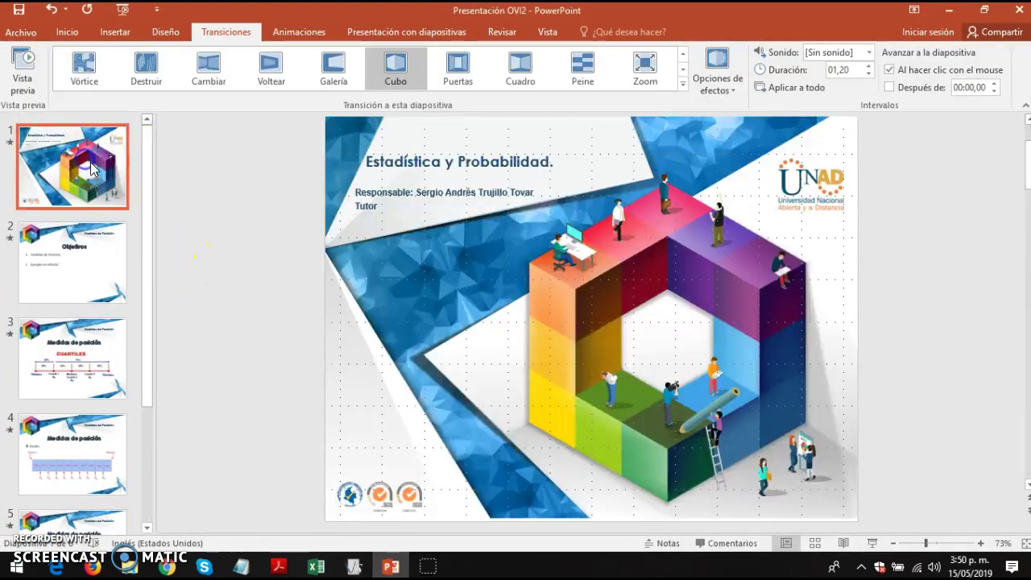